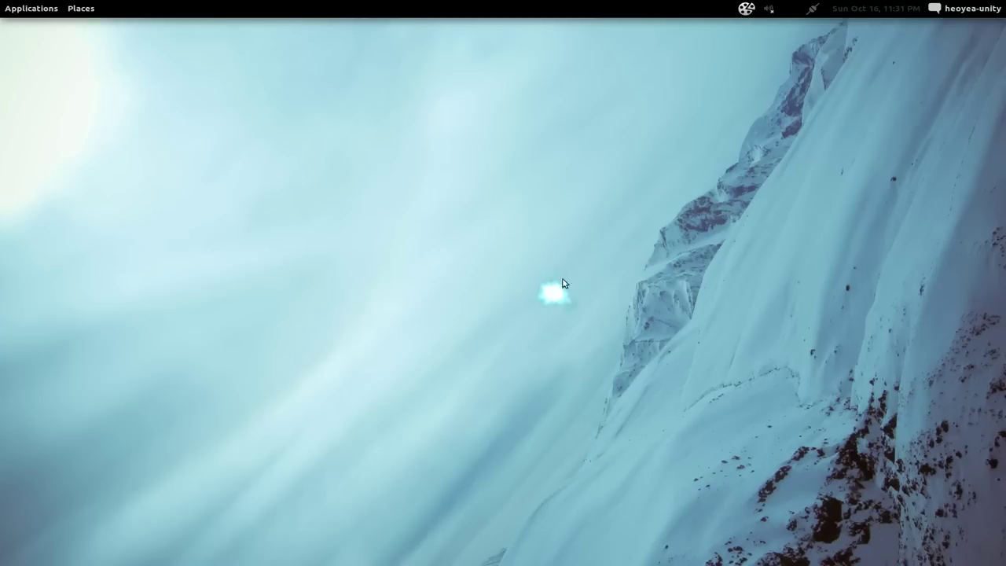
# - Open the Gnome-Pie Settings dialog from the tray icon's Preferences entry
pyautogui.click(745, 9)
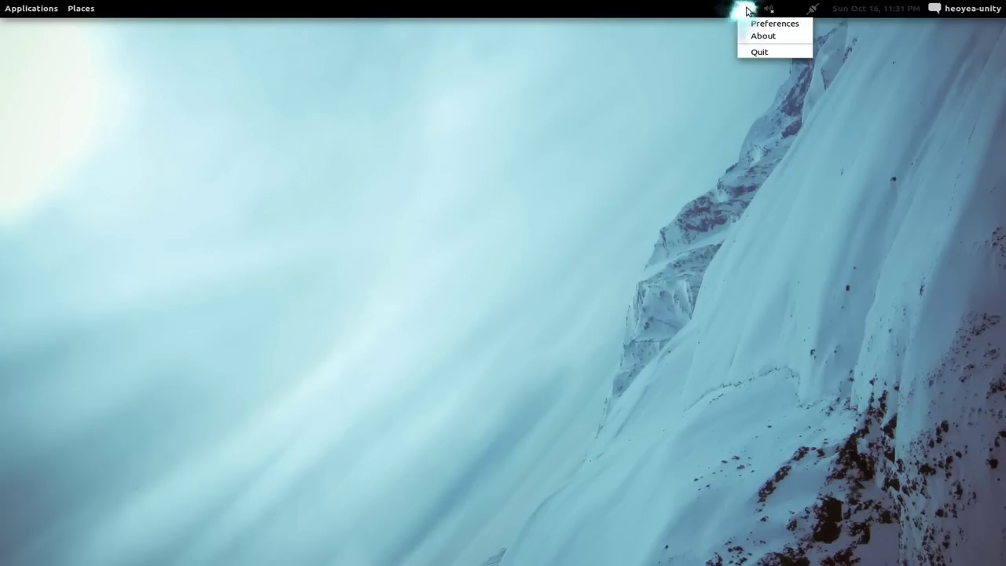
pyautogui.click(752, 23)
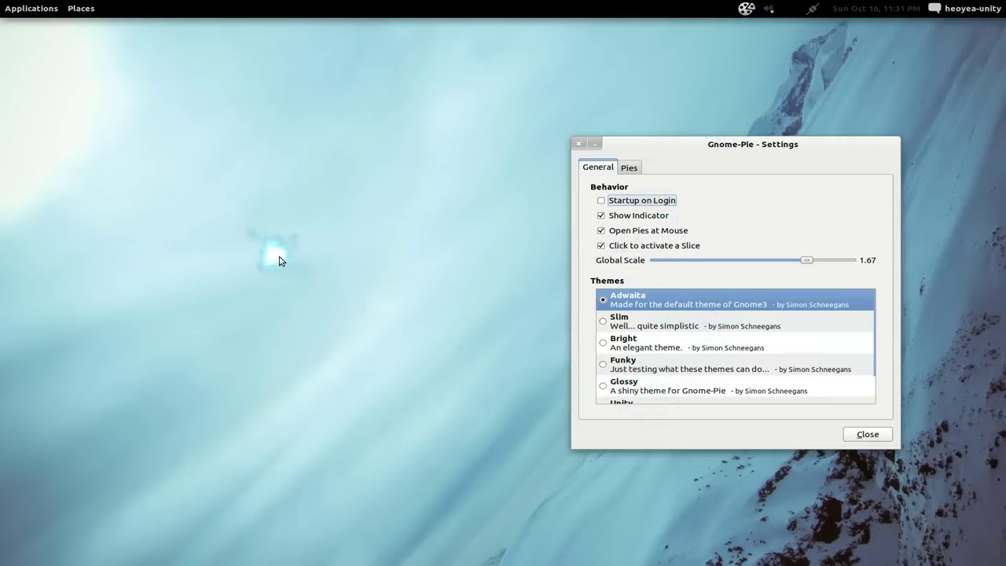
pyautogui.hotkey('ctrl', 'alt', 'a')
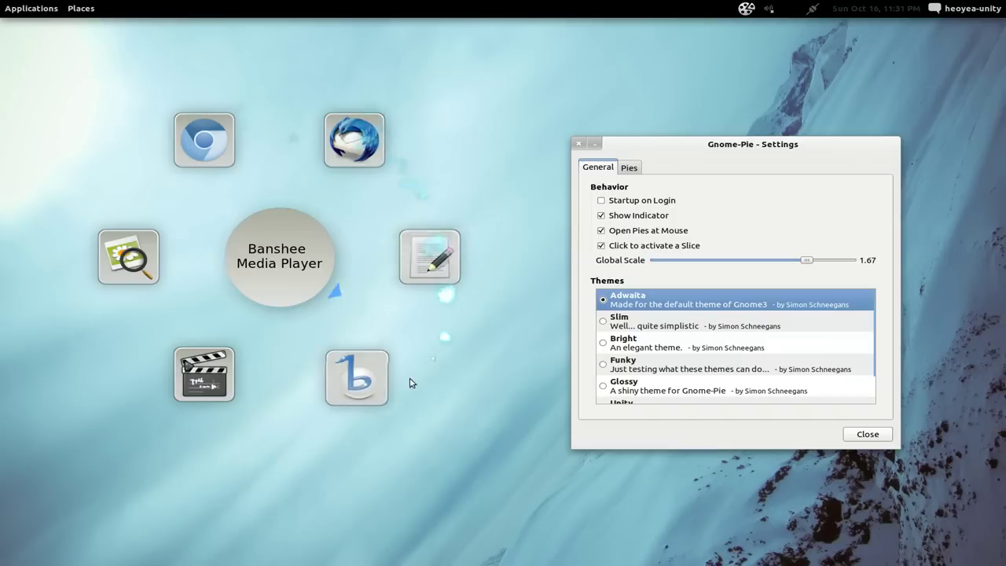
pyautogui.click(440, 277)
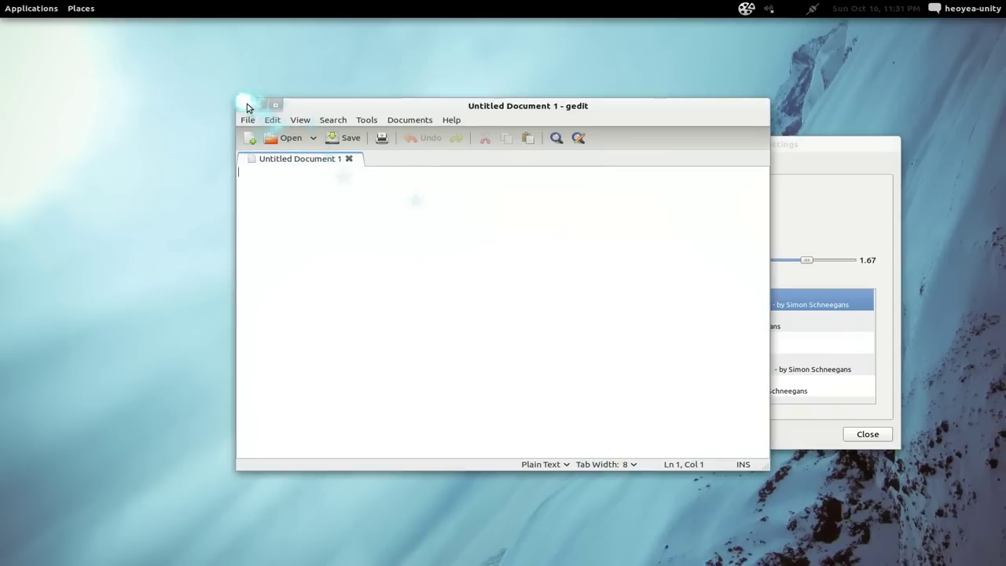
pyautogui.click(240, 106)
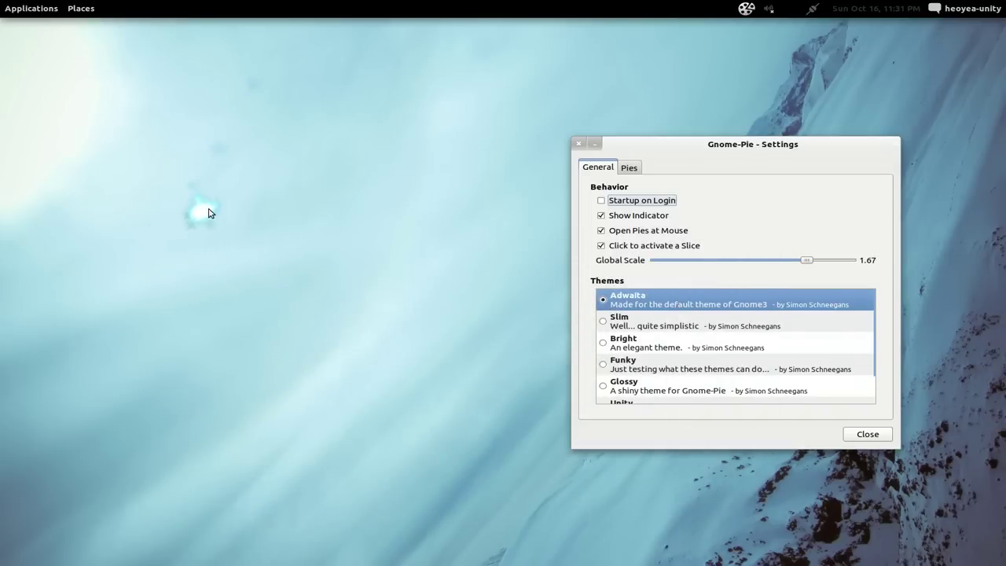
# - Try a pie at 0.82 Global Scale, then raise the scale back to 1.69
pyautogui.click(208, 213)
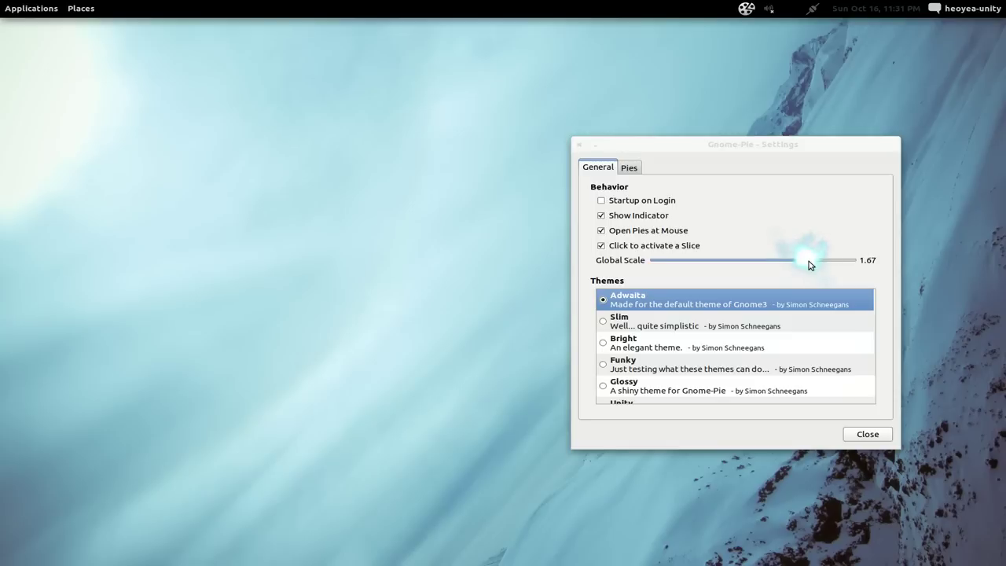
pyautogui.moveTo(806, 265); pyautogui.dragTo(705, 263)
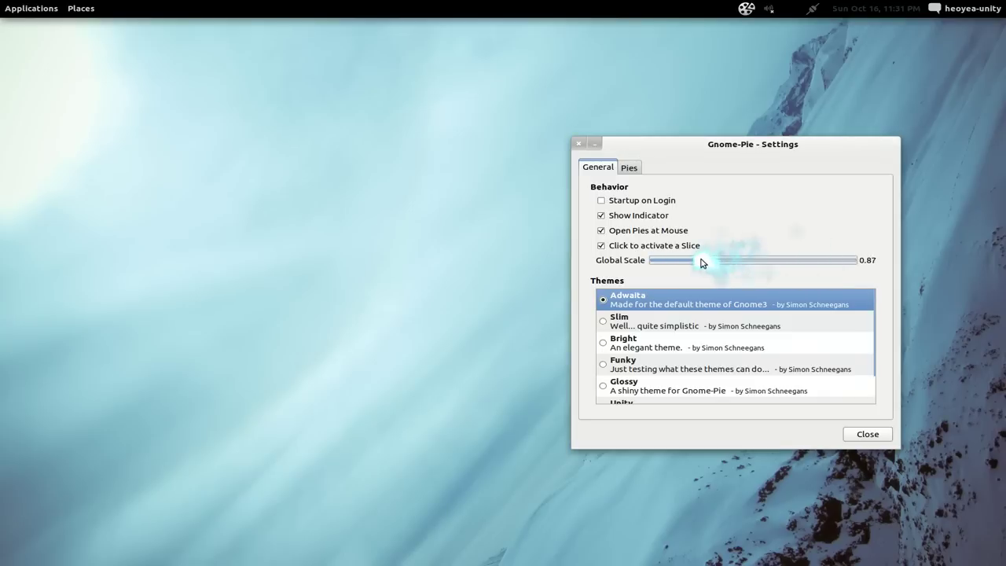
pyautogui.click(283, 245)
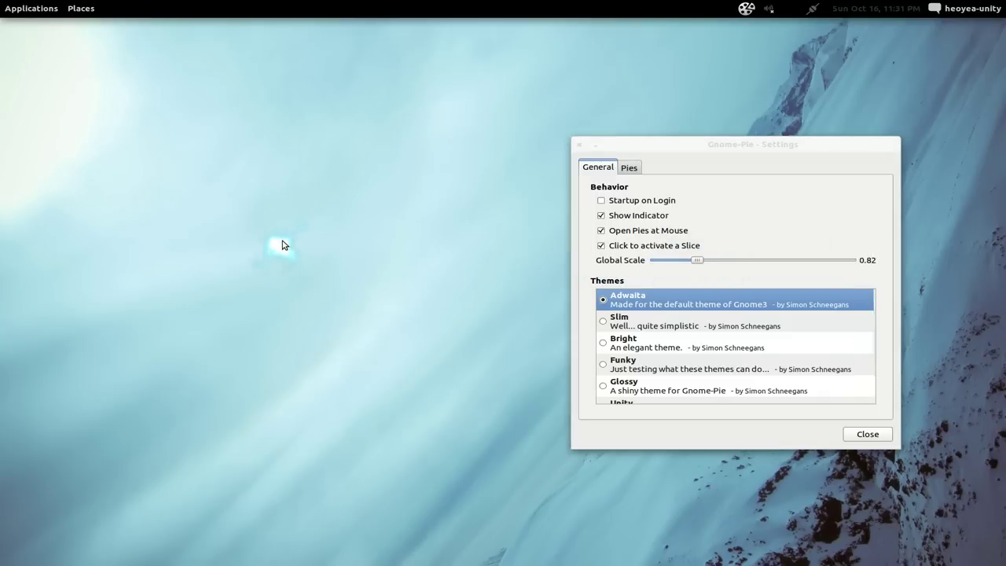
pyautogui.hotkey('ctrl', 'alt', 'space')
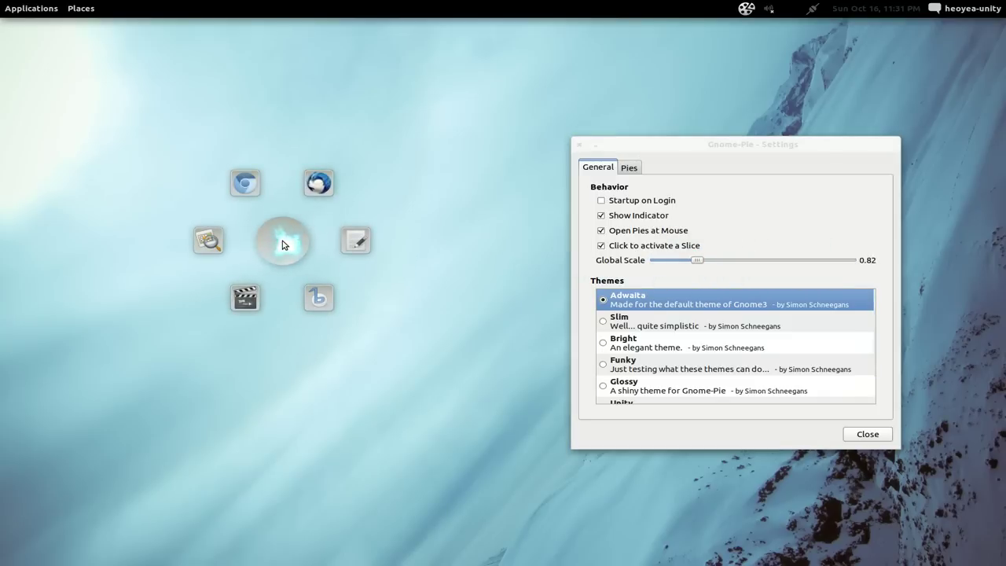
pyautogui.click(696, 251)
pyautogui.moveTo(700, 260); pyautogui.dragTo(812, 268)
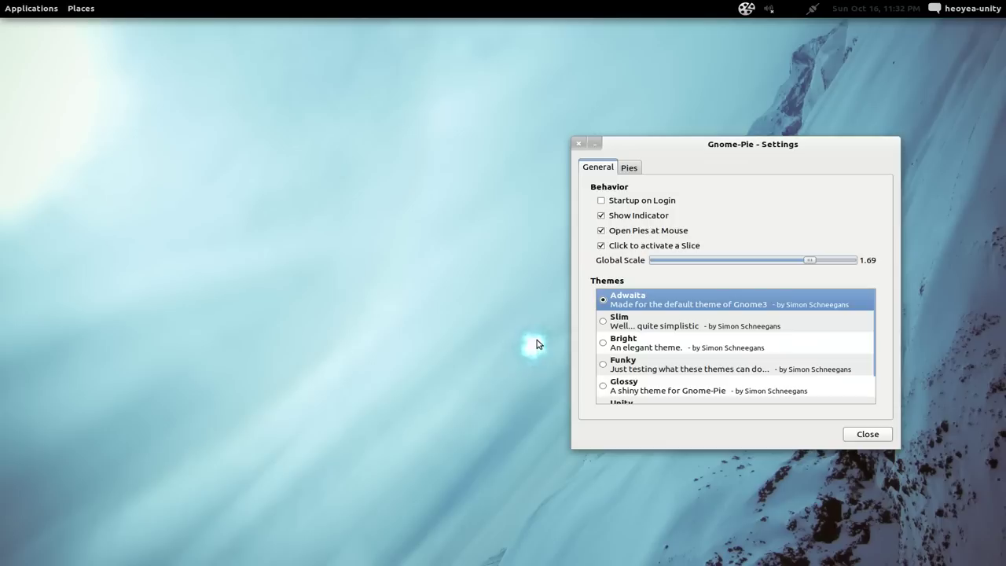
# - Preview the Slim and Bright themes on the pie with Ctrl+Alt+Space
pyautogui.click(603, 322)
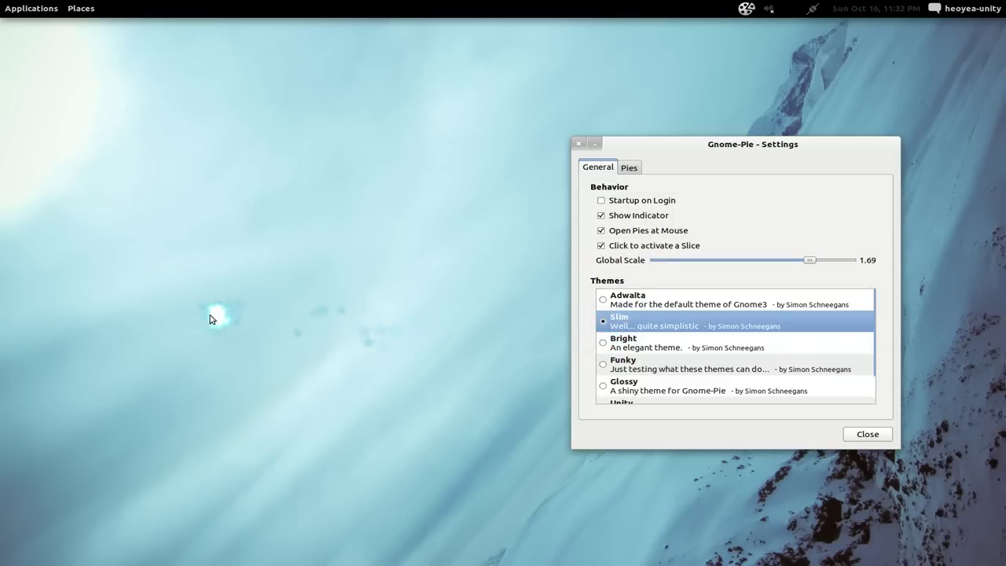
pyautogui.hotkey('ctrl', 'alt', 'space')
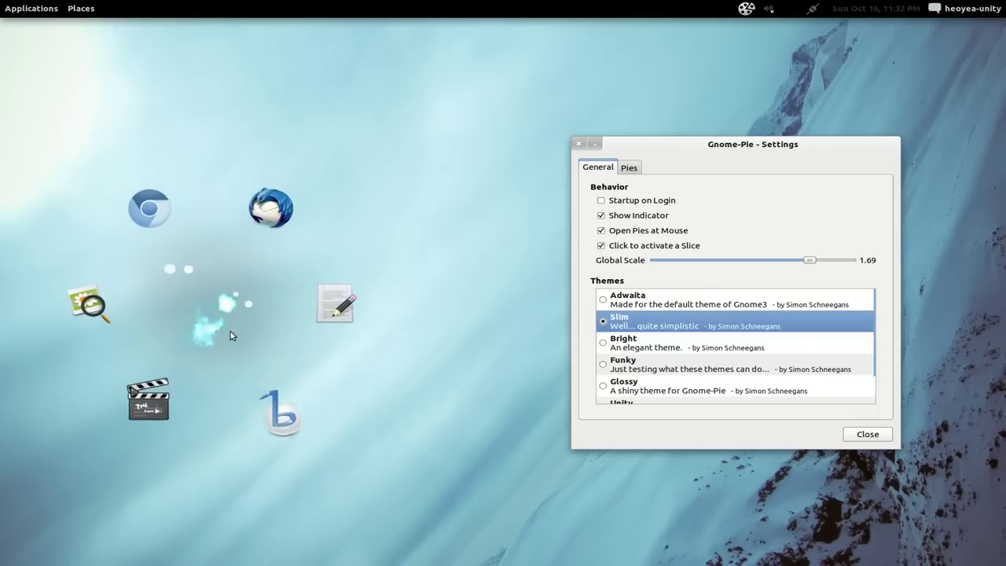
pyautogui.click(458, 251)
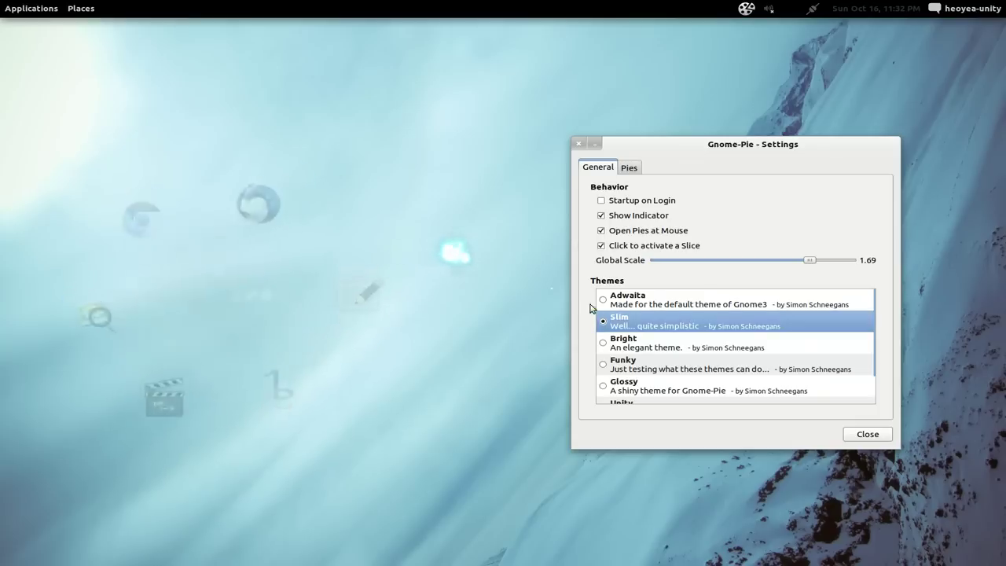
pyautogui.click(602, 343)
pyautogui.hotkey('ctrl', 'alt', 'space')
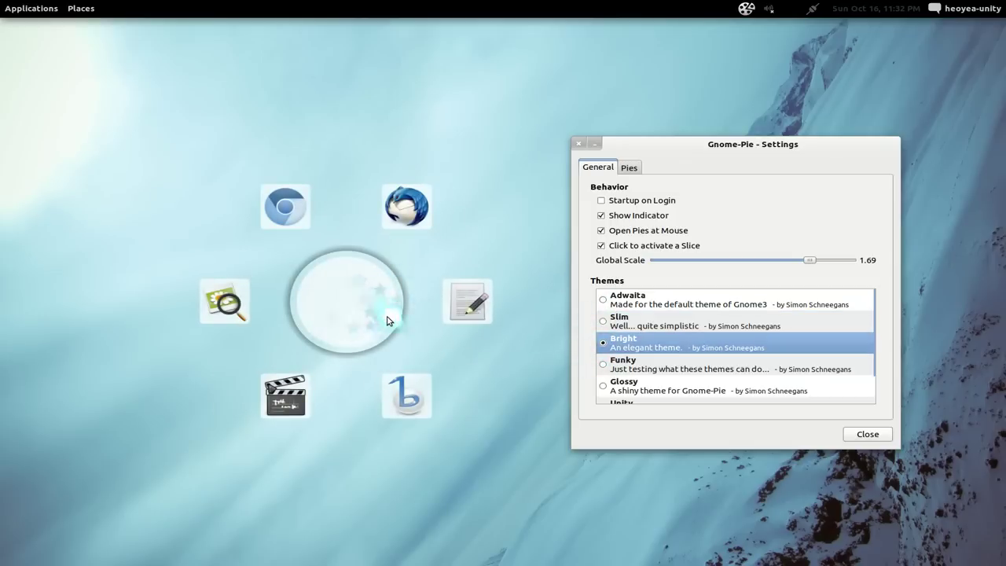
pyautogui.click(564, 358)
# - Select the Funky theme and preview it on the pie
pyautogui.click(603, 364)
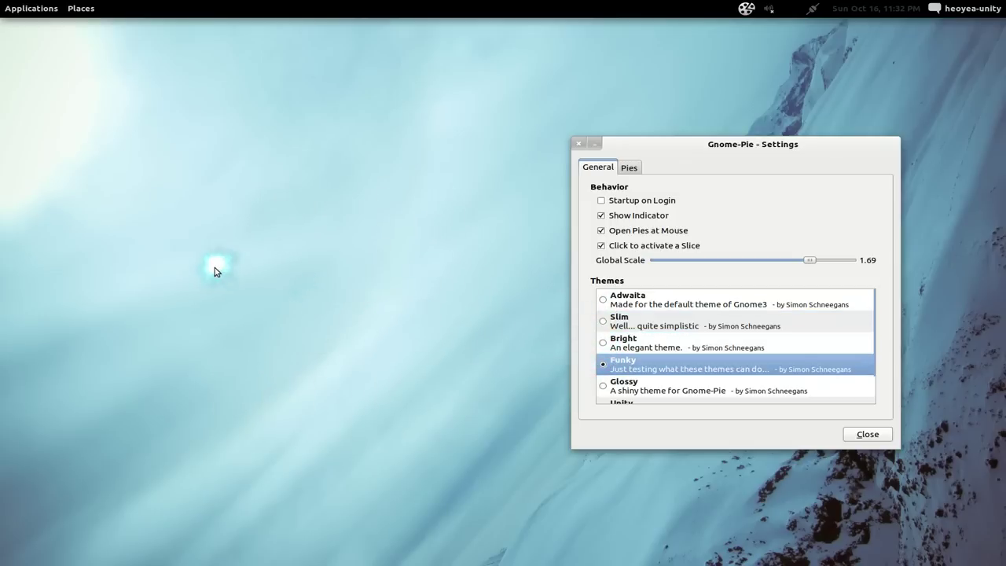
pyautogui.hotkey('ctrl', 'alt', 'space')
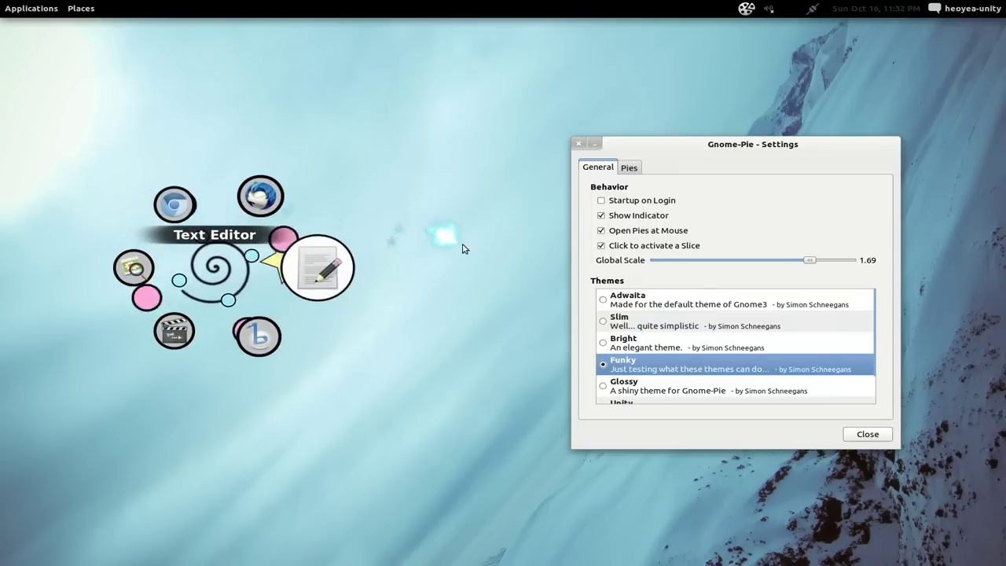
pyautogui.press('Escape')
pyautogui.scroll(-2, 636, 376)
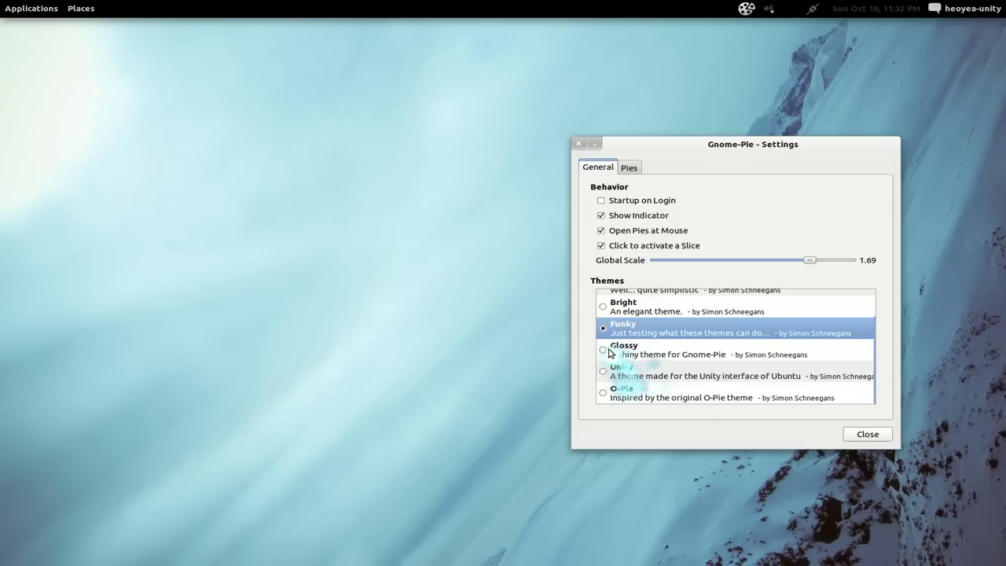
# - Preview the Glossy and Unity themes on the pie
pyautogui.click(599, 356)
pyautogui.hotkey('ctrl', 'alt', 'space')
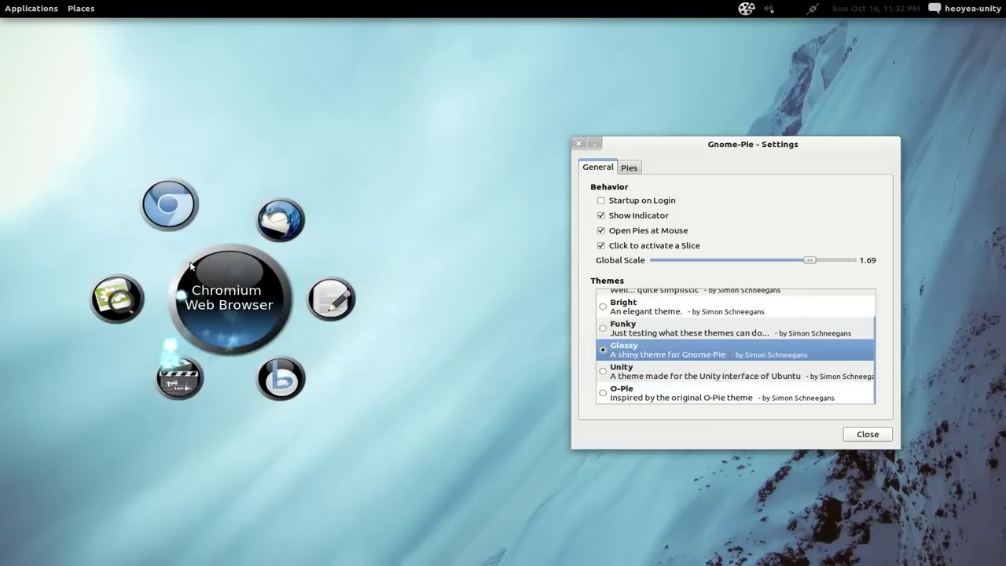
pyautogui.click(482, 323)
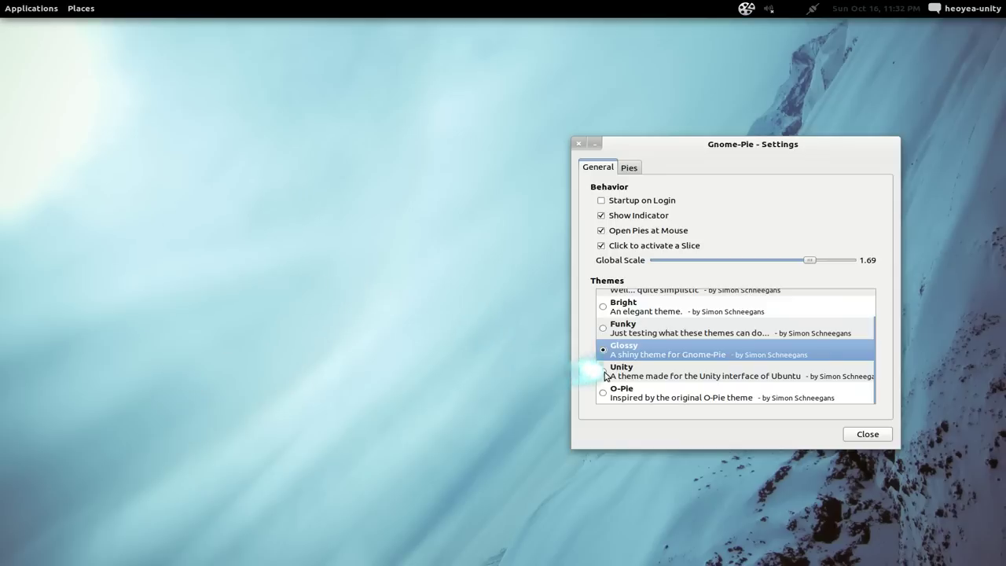
pyautogui.click(604, 377)
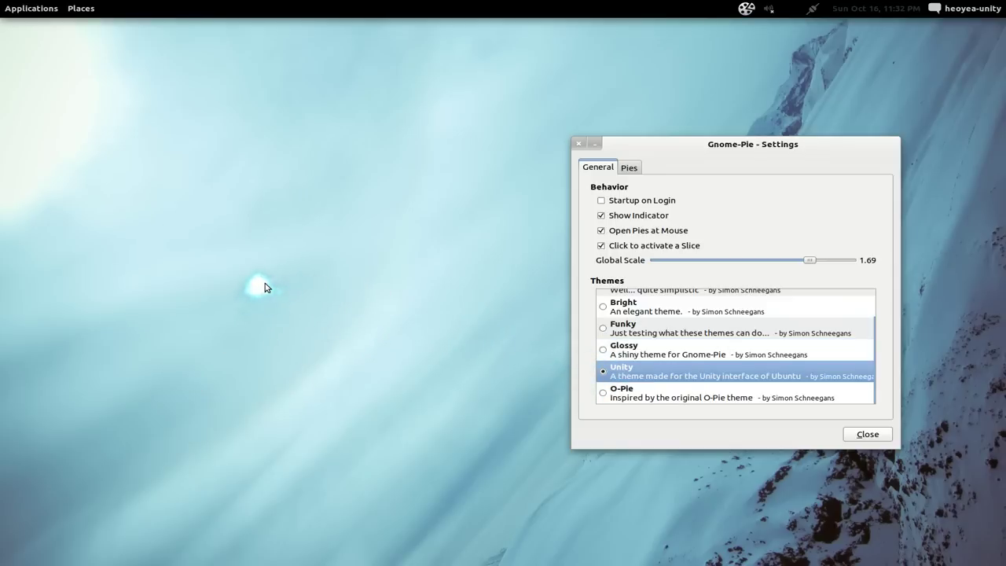
pyautogui.hotkey('ctrl', 'alt', 'space')
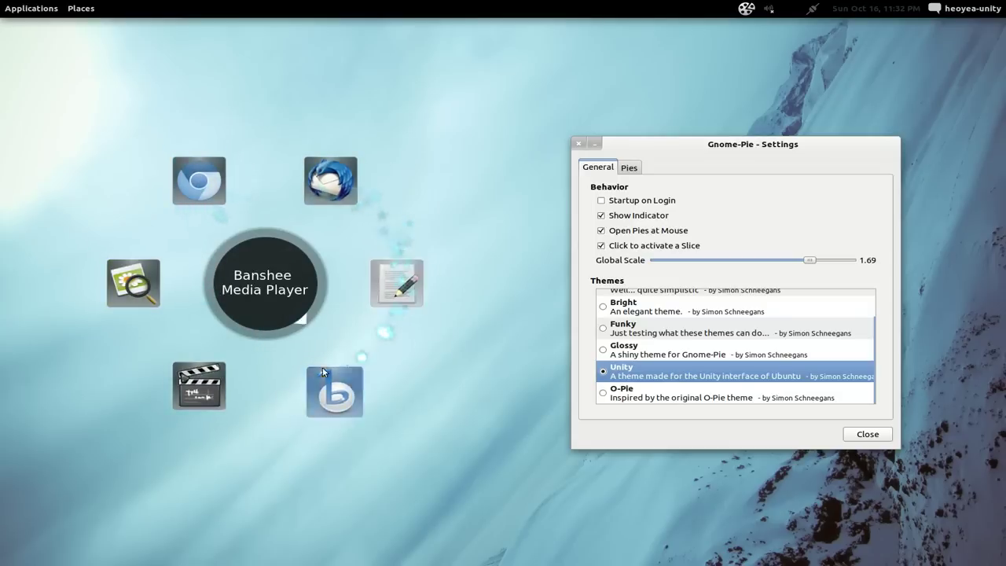
pyautogui.click(386, 359)
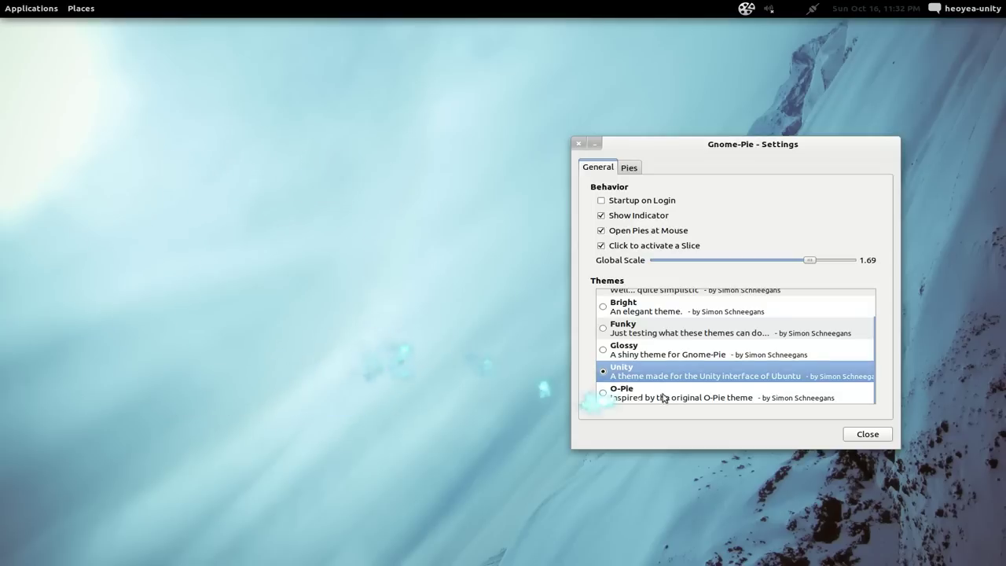
# - Preview the O-Pie theme, then switch the theme back to Adwaita
pyautogui.click(607, 390)
pyautogui.hotkey('ctrl', 'alt', 'space')
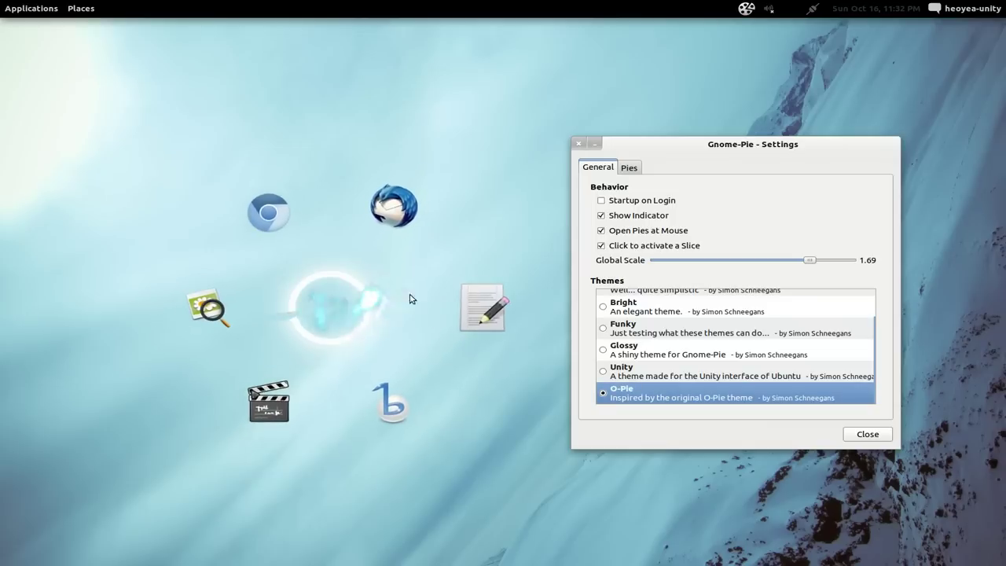
pyautogui.click(433, 307)
pyautogui.scroll(2, 682, 346)
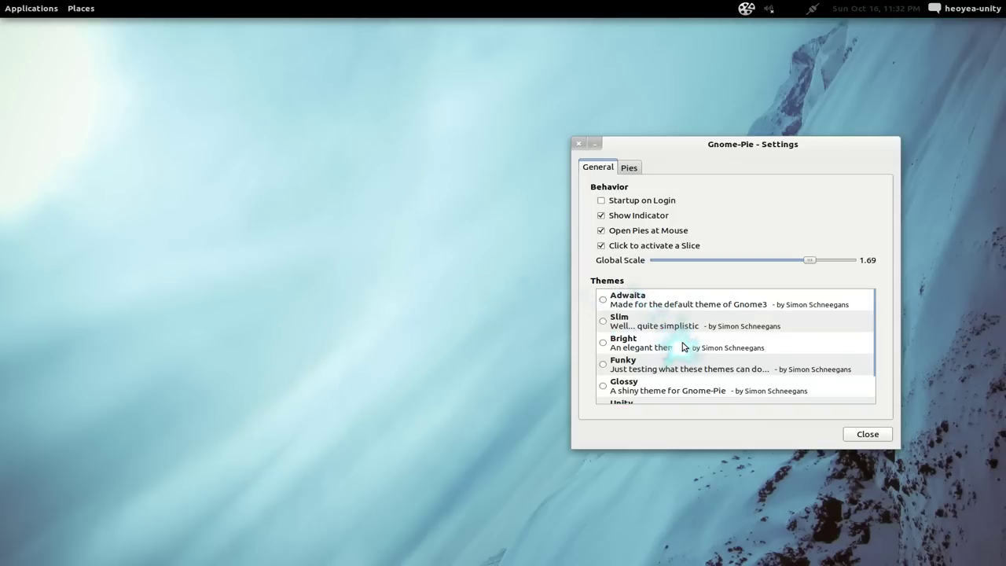
pyautogui.click(603, 300)
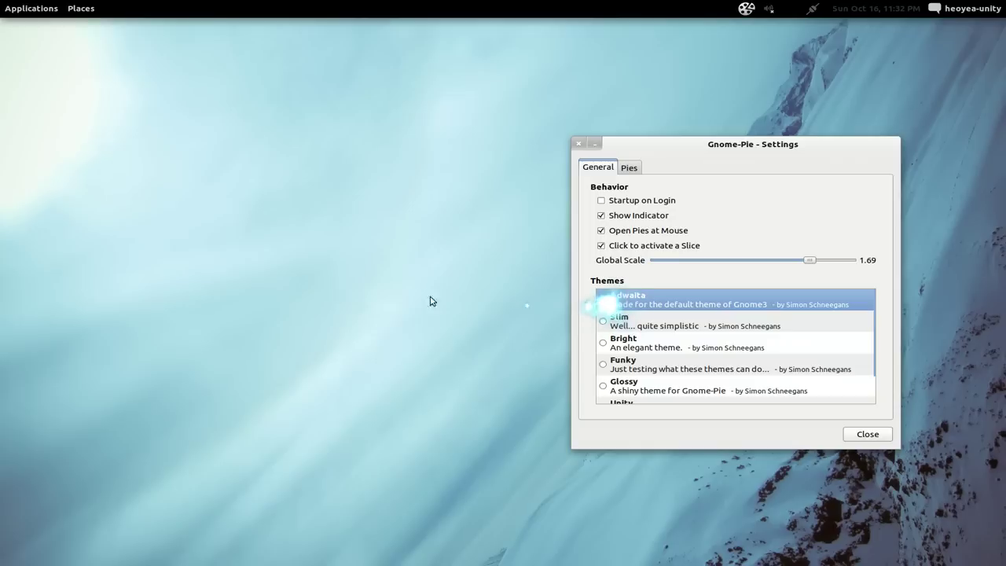
pyautogui.click(292, 259)
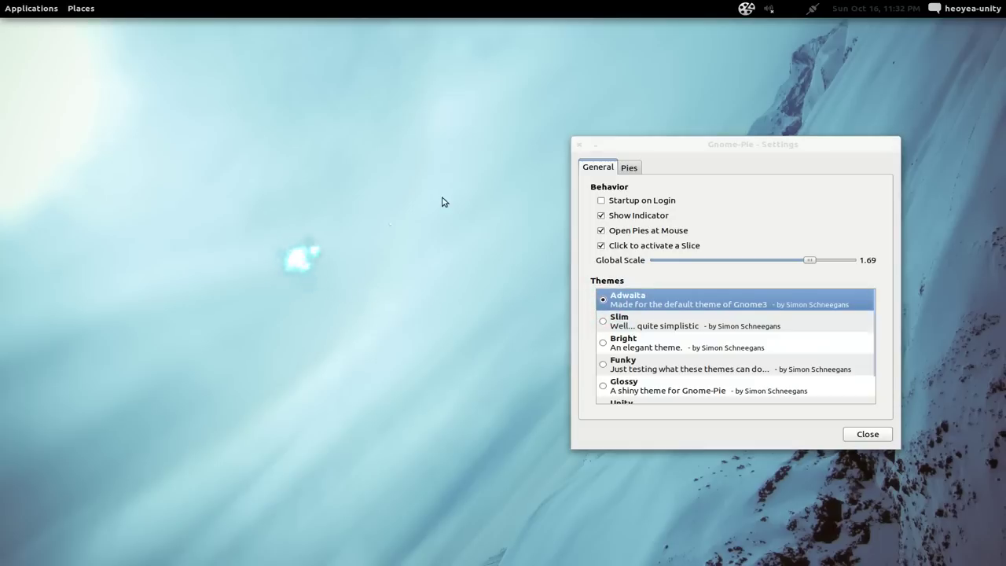
# - Expand the Window pie's slices, test Minimize via Ctrl+Alt+W, restore Settings, and select Minimize
pyautogui.click(631, 168)
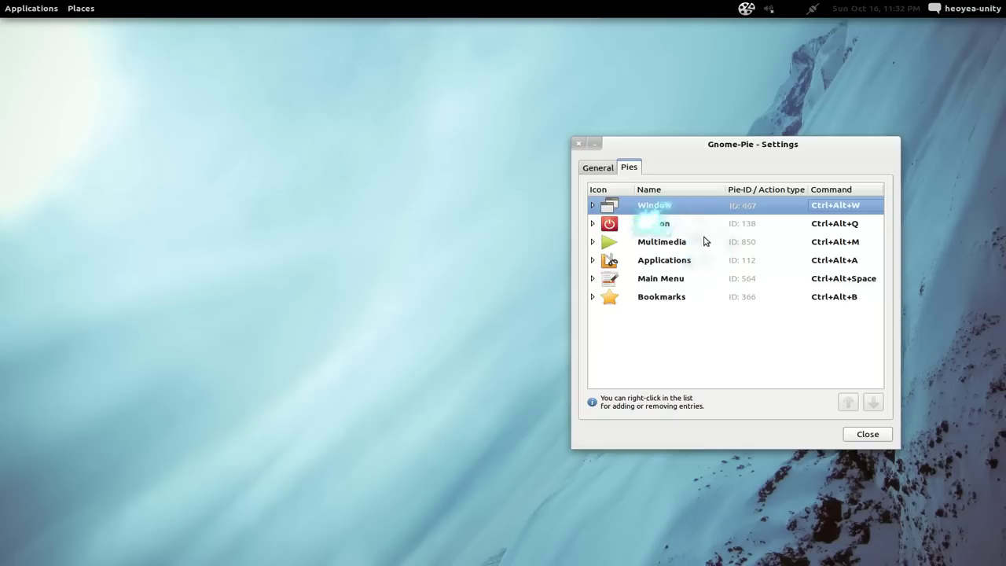
pyautogui.click(593, 205)
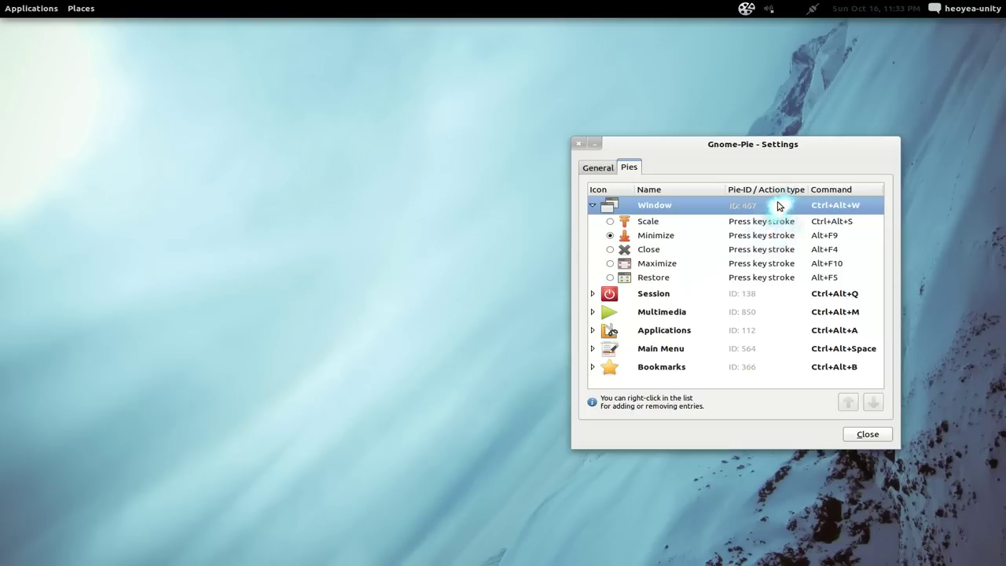
pyautogui.hotkey('ctrl', 'alt', 'w')
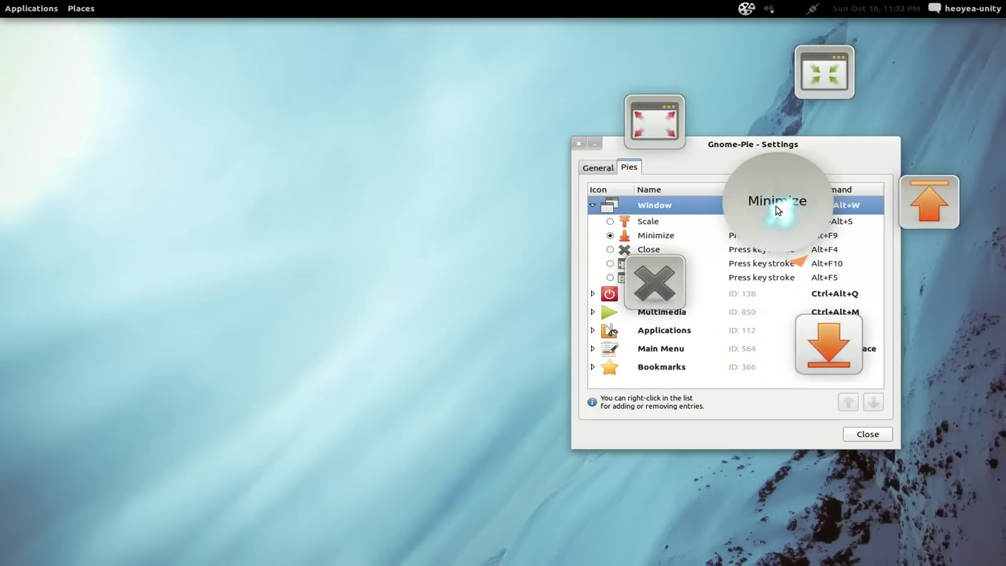
pyautogui.click(823, 347)
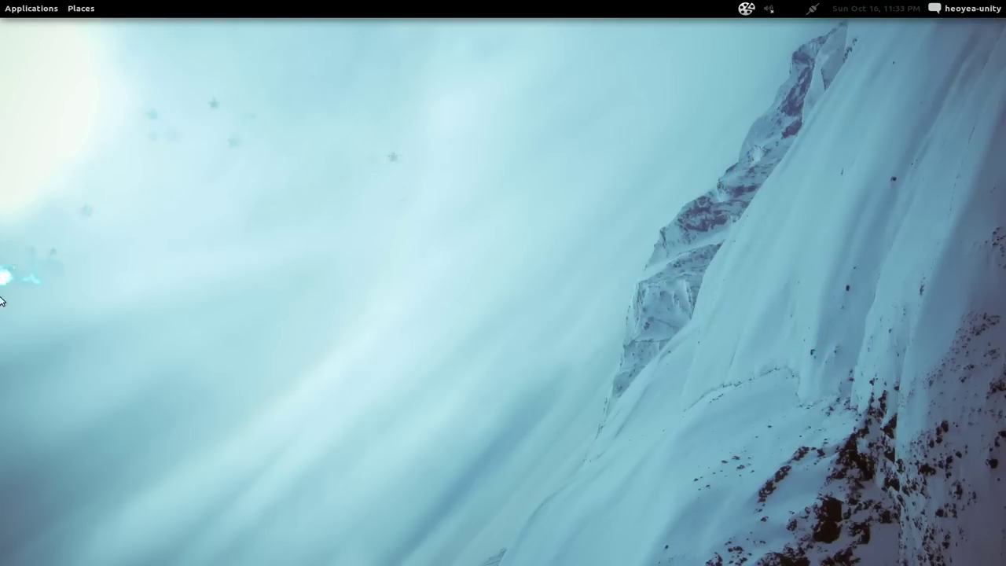
pyautogui.click(18, 340)
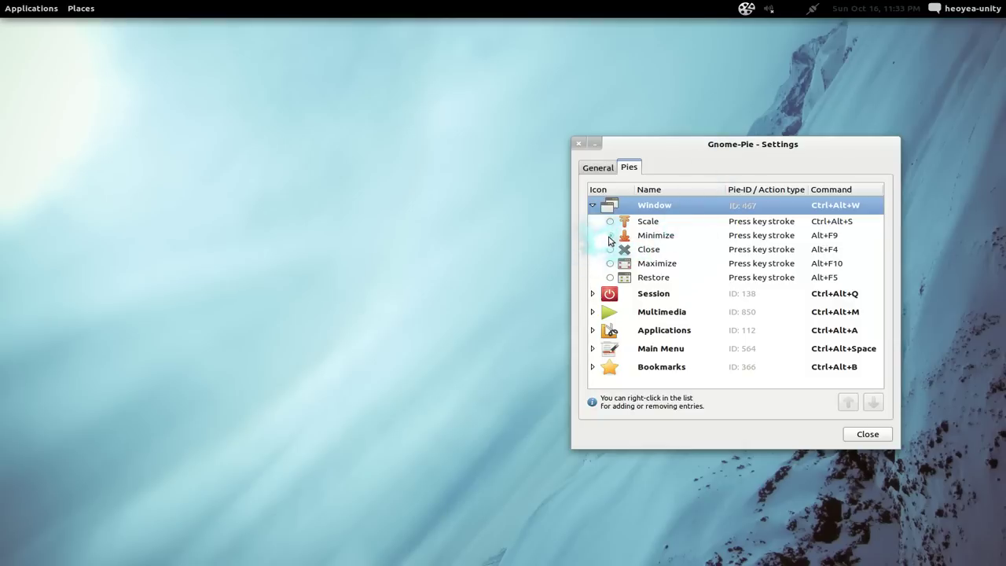
pyautogui.click(610, 236)
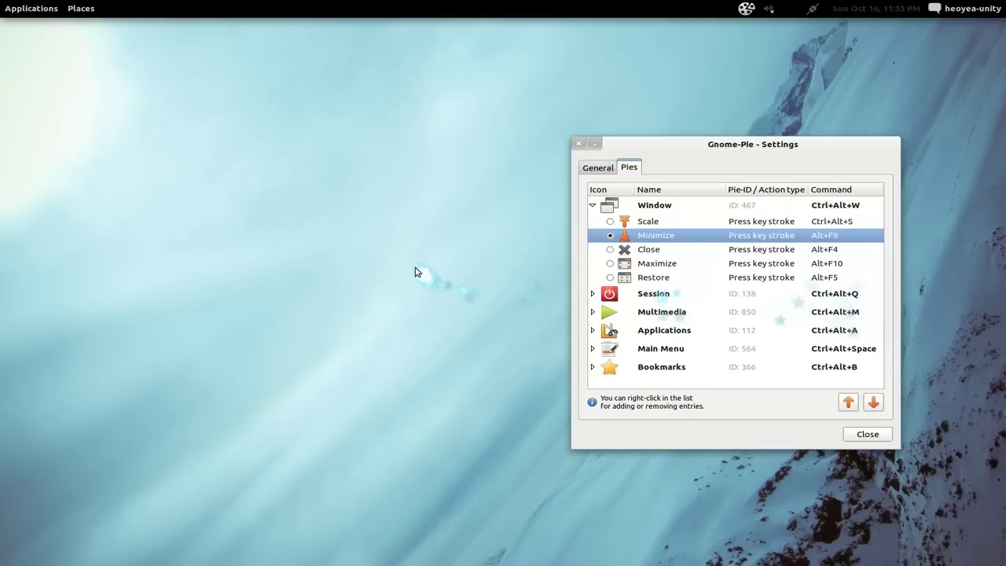
# - Try the Session pie, then arrange Banshee beside the Settings window
pyautogui.hotkey('ctrl', 'alt', 'q')
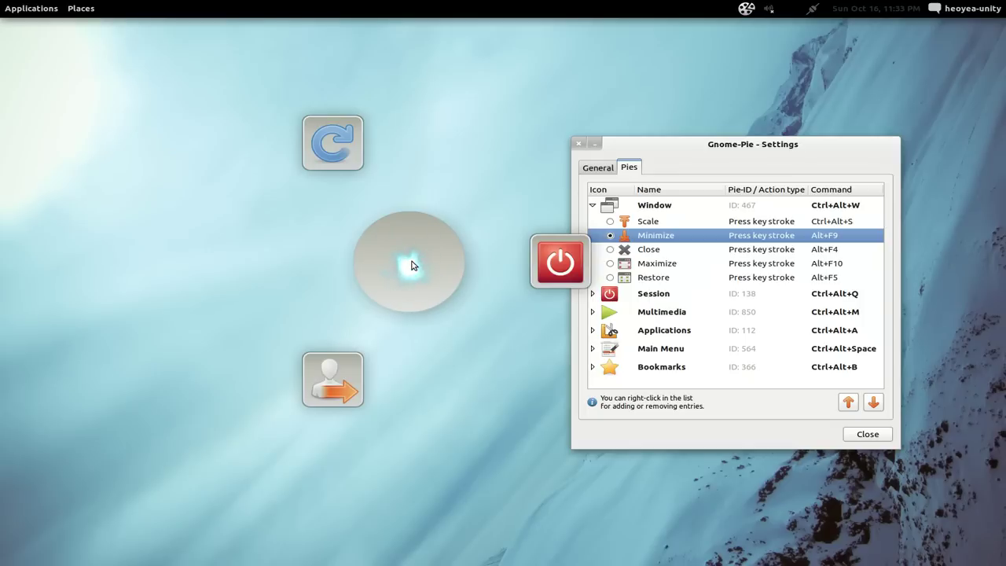
pyautogui.click(411, 265)
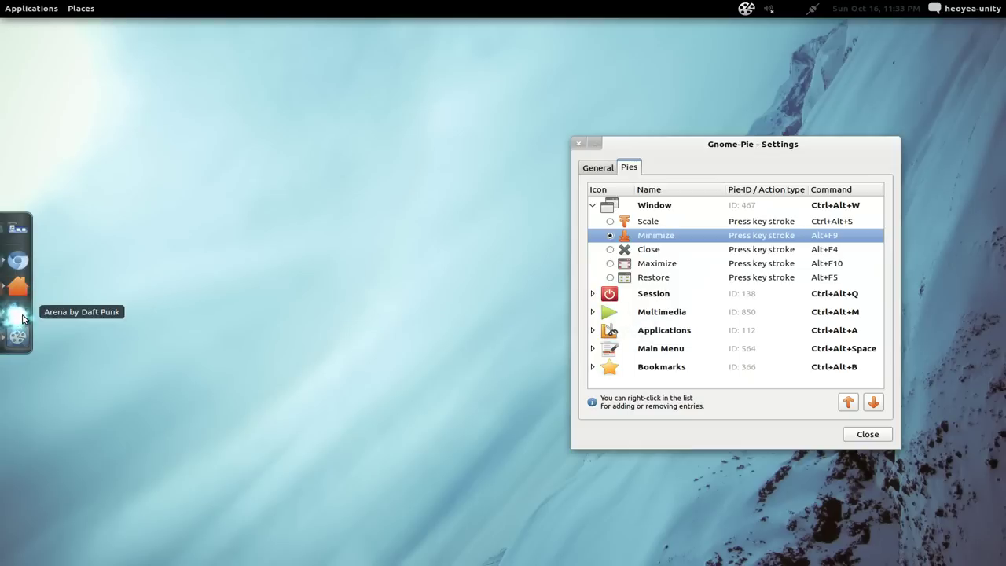
pyautogui.click(20, 316)
pyautogui.moveTo(551, 78); pyautogui.dragTo(513, 95)
pyautogui.moveTo(769, 155); pyautogui.dragTo(767, 142)
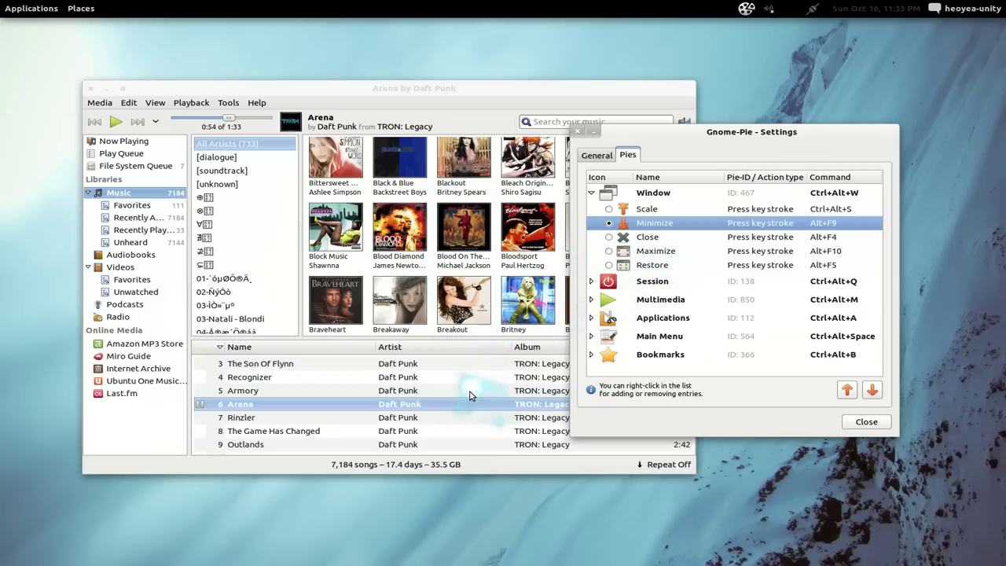
# - Skip Banshee to the next track, Rinzler, with the Multimedia pie, then pause it
pyautogui.hotkey('ctrl', 'alt', 'm')
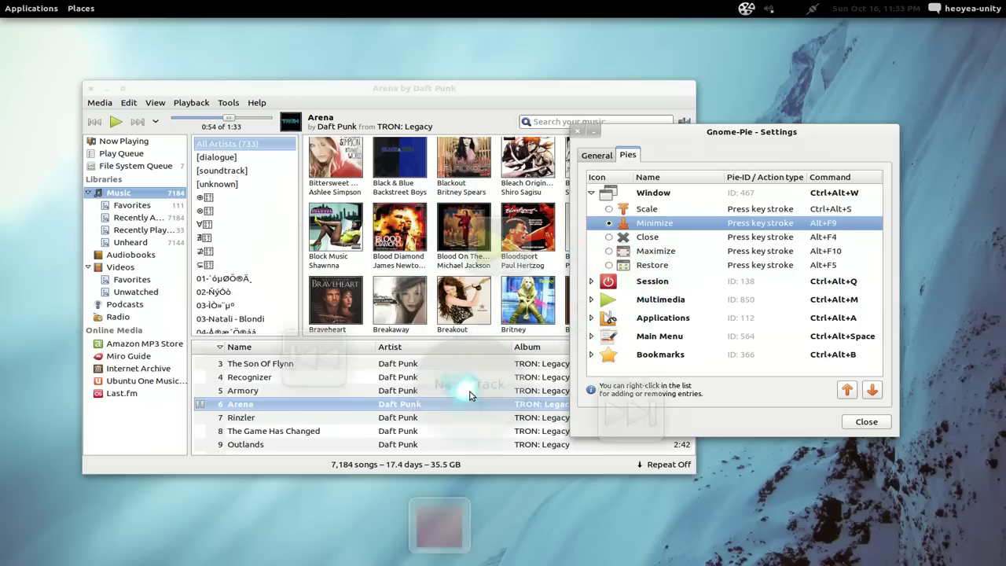
pyautogui.click(625, 385)
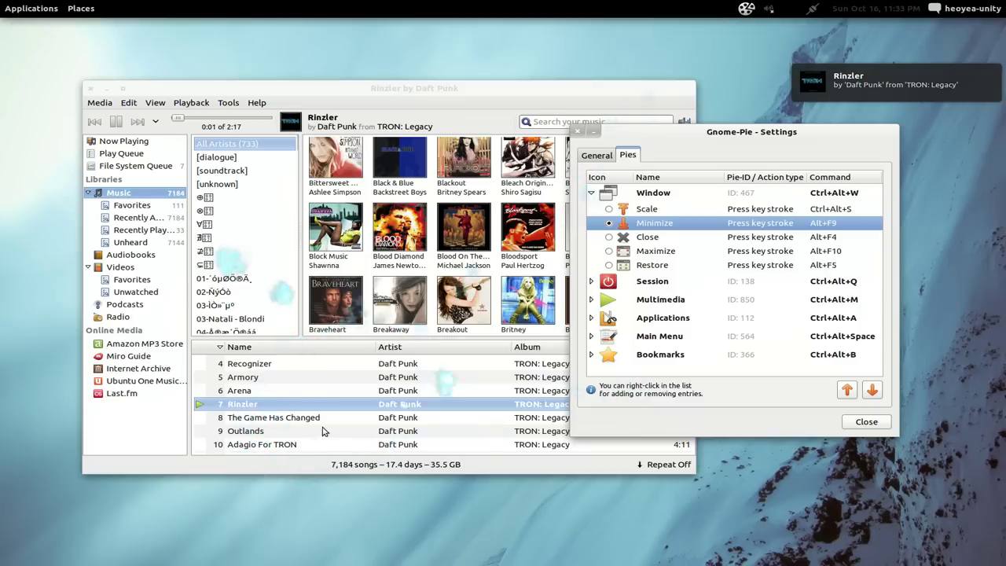
pyautogui.click(115, 121)
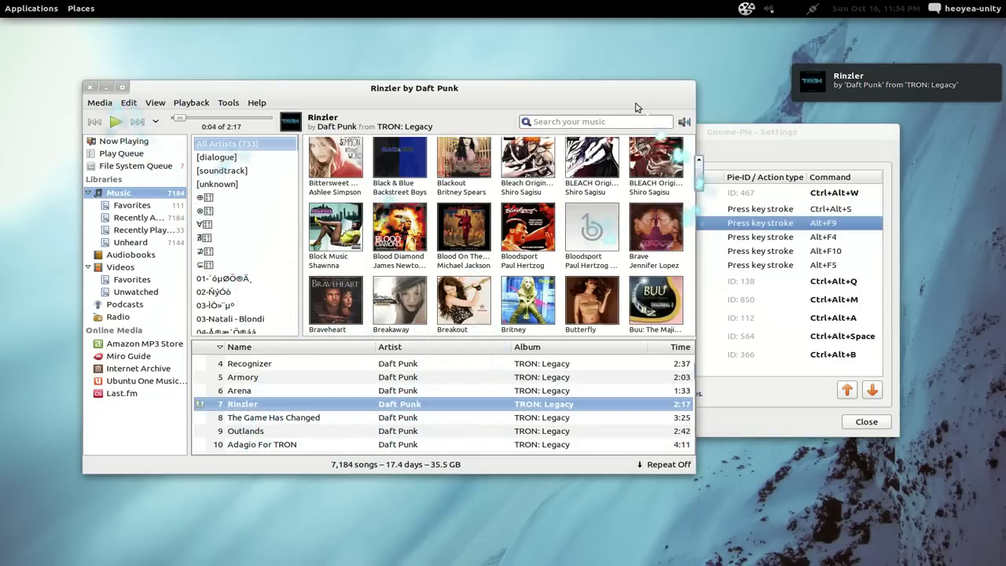
# - Minimize Banshee and expand the Applications and Main Menu pies' slice lists
pyautogui.click(105, 88)
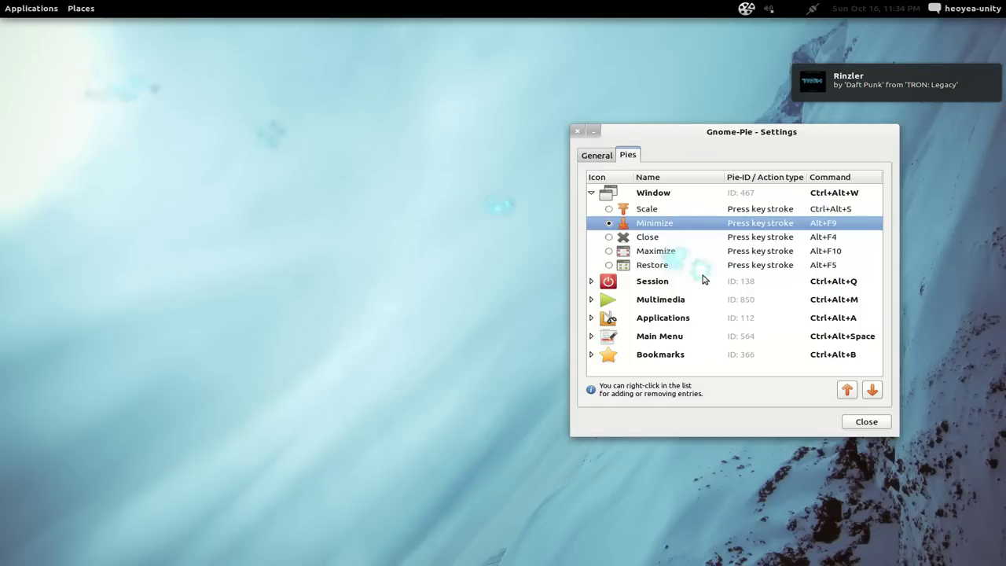
pyautogui.click(591, 318)
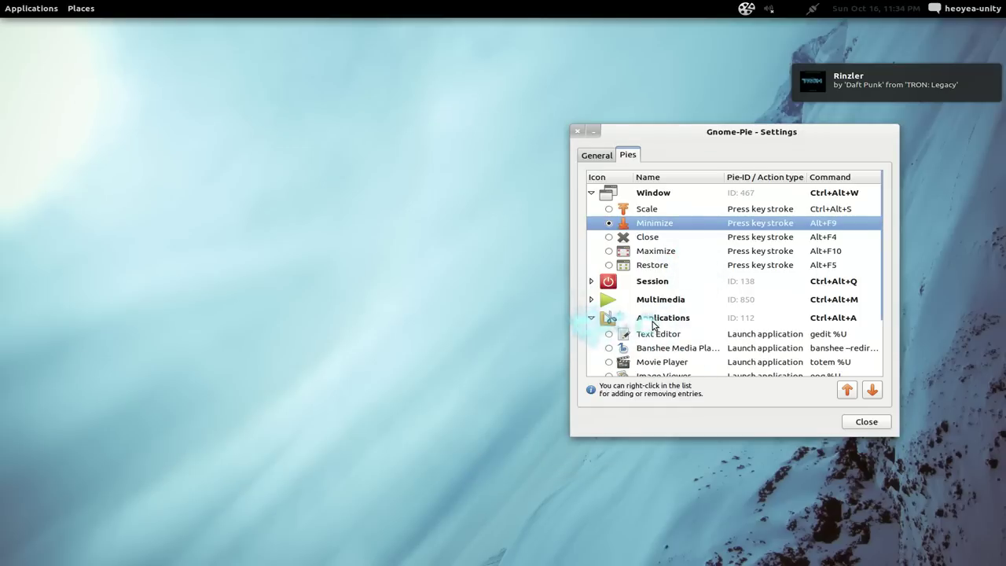
pyautogui.scroll(-3, 652, 325)
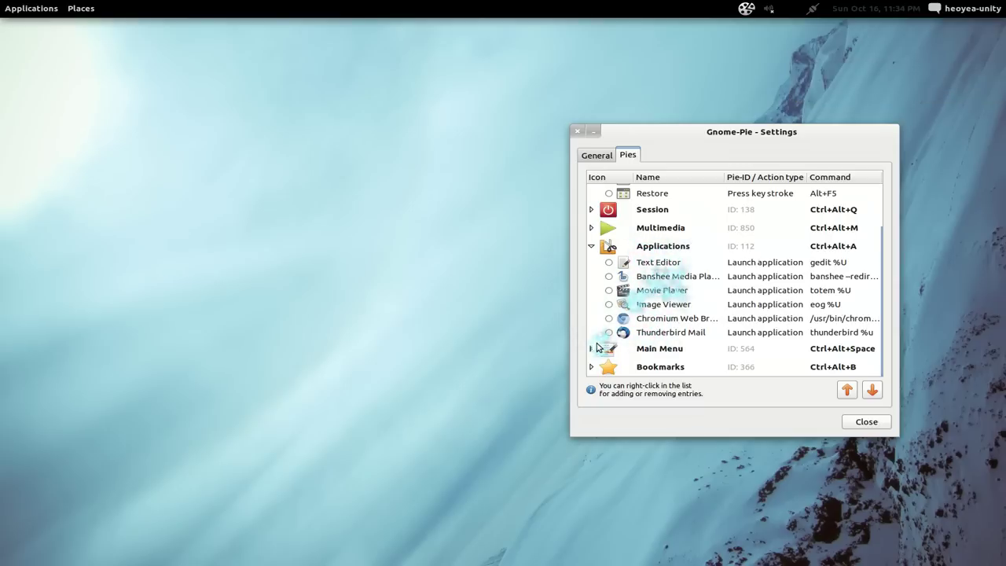
pyautogui.click(594, 347)
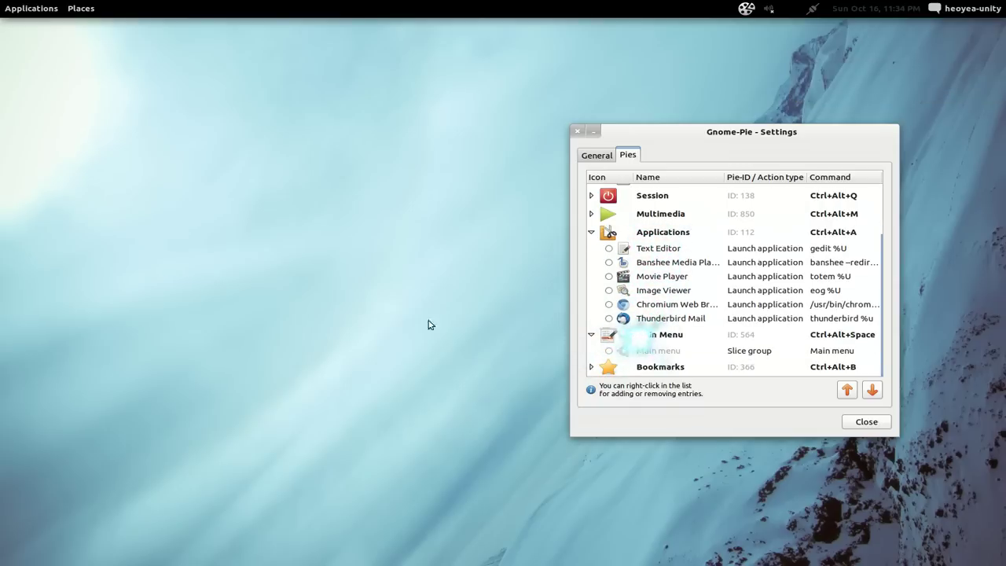
# - Try the Main Menu pie, then collapse the Main Menu, Applications and Window rows
pyautogui.hotkey('ctrl', 'alt', 'space')
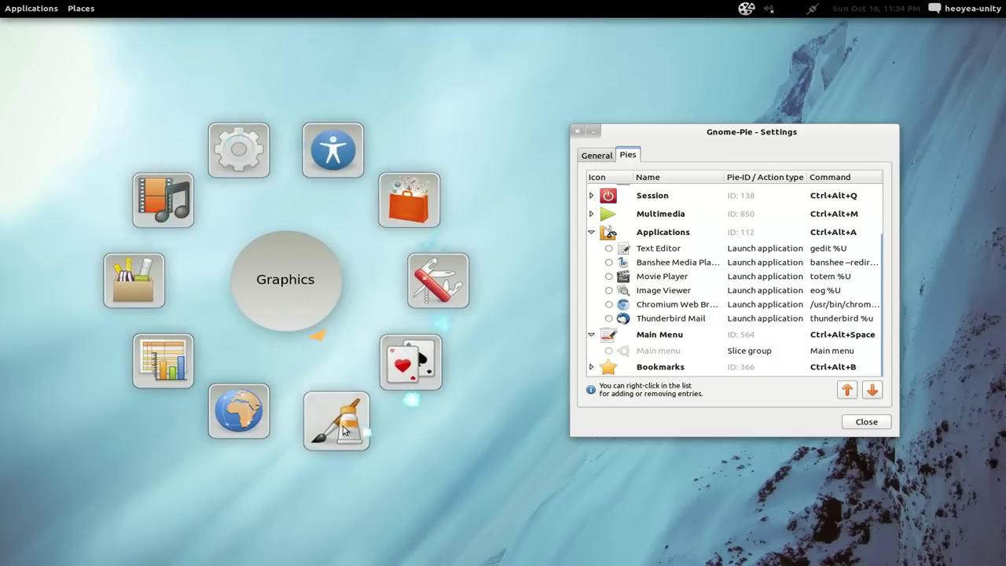
pyautogui.click(707, 353)
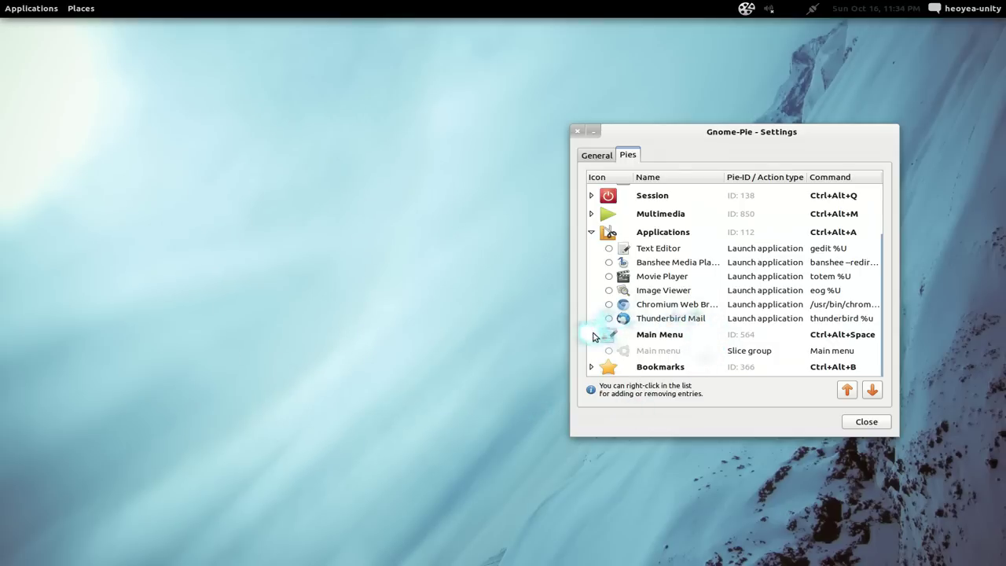
pyautogui.click(591, 334)
pyautogui.click(591, 247)
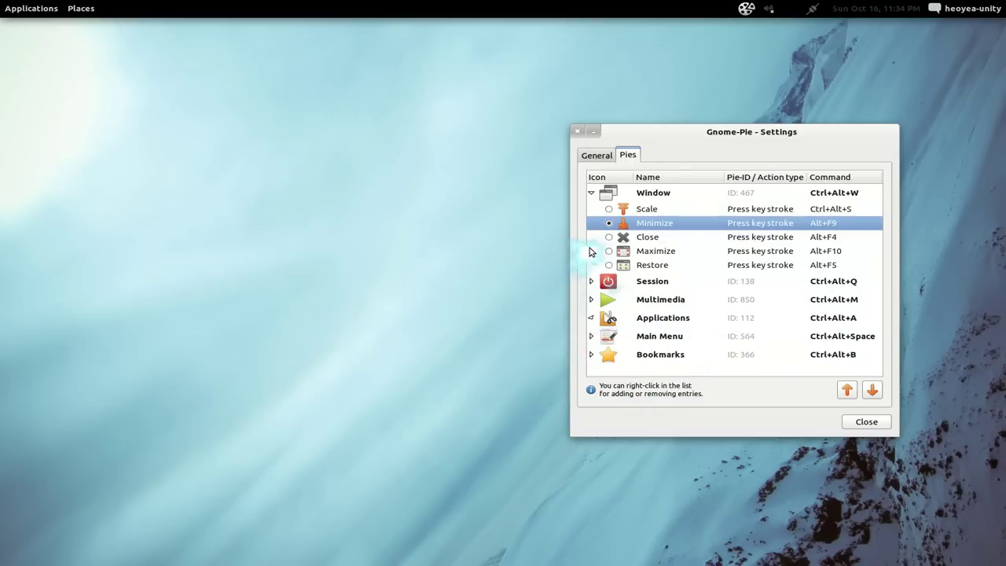
pyautogui.click(591, 192)
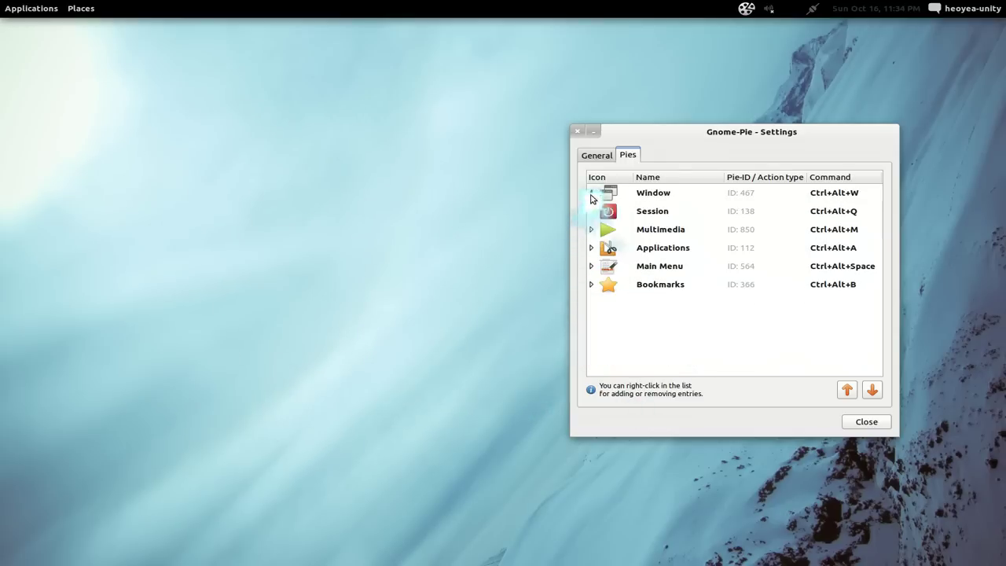
# - Add a new pie and give it the red heart icon
pyautogui.rightClick(679, 314)
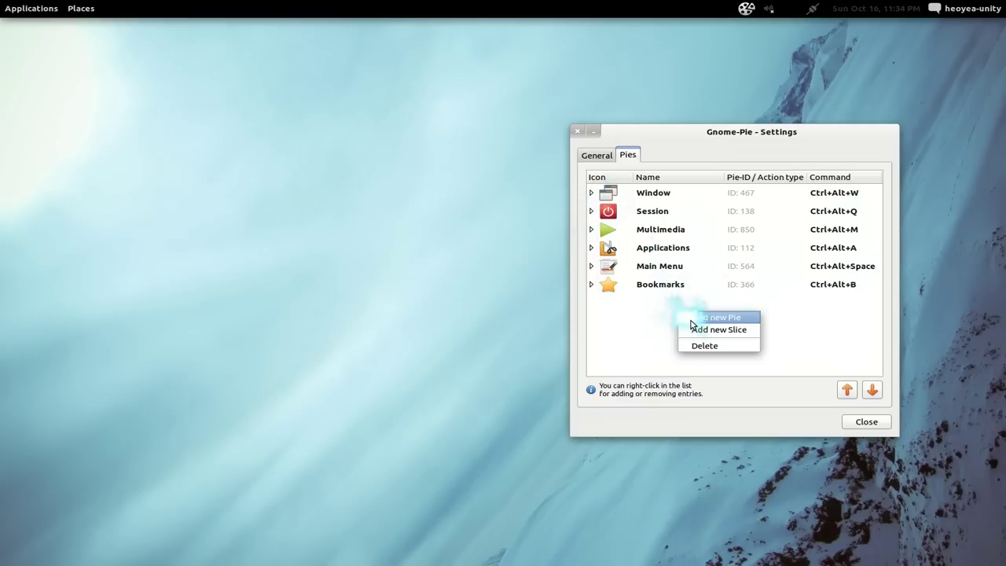
pyautogui.click(692, 318)
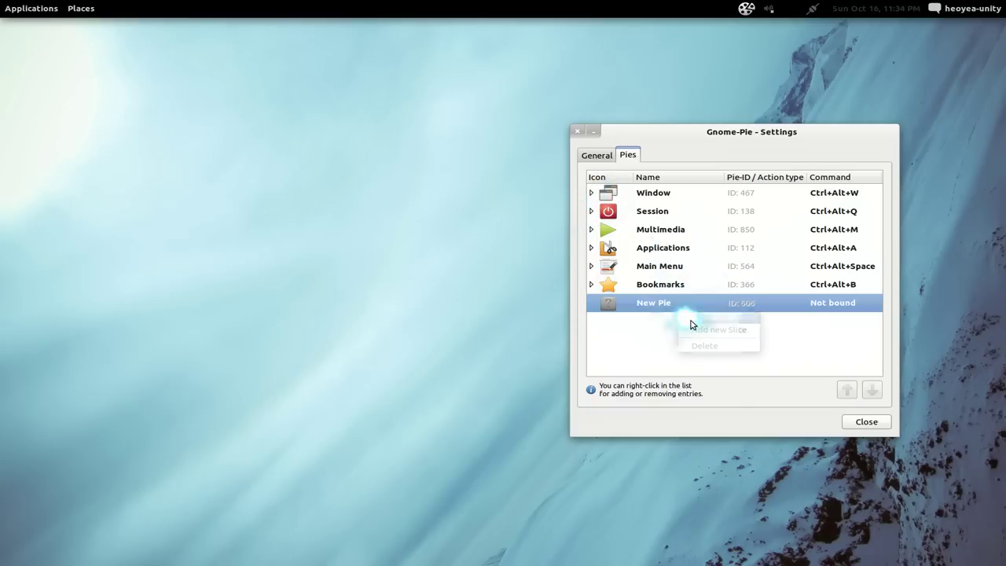
pyautogui.click(606, 303)
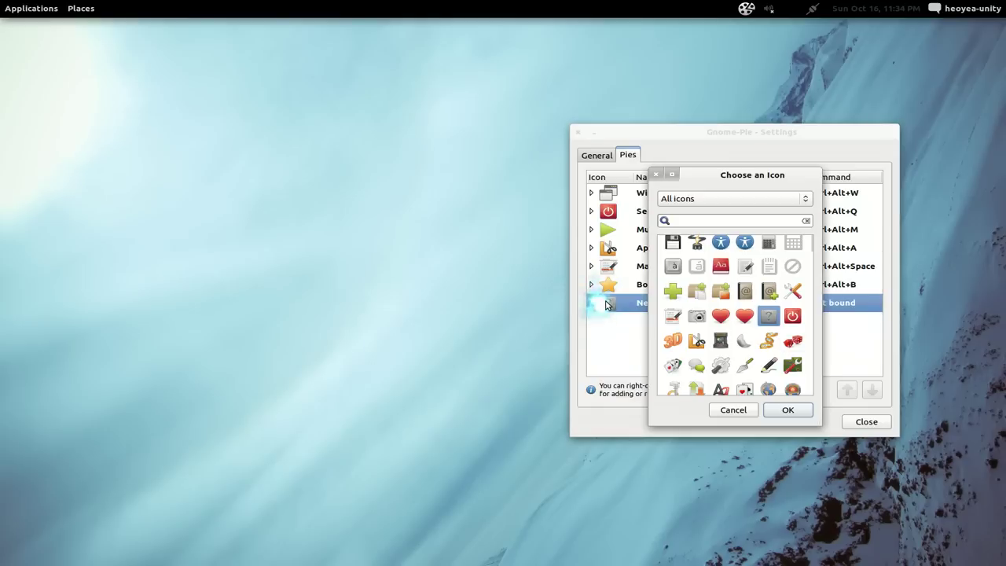
pyautogui.click(720, 315)
pyautogui.click(792, 413)
# - Name the new pie 'Testing' and bind it to Ctrl+Alt+P
pyautogui.click(652, 305)
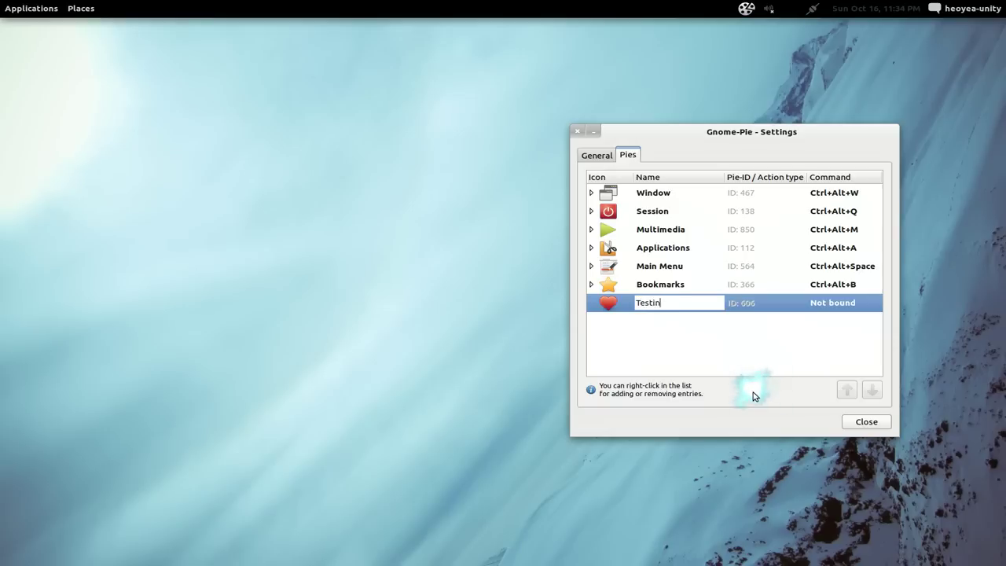
pyautogui.click(766, 363)
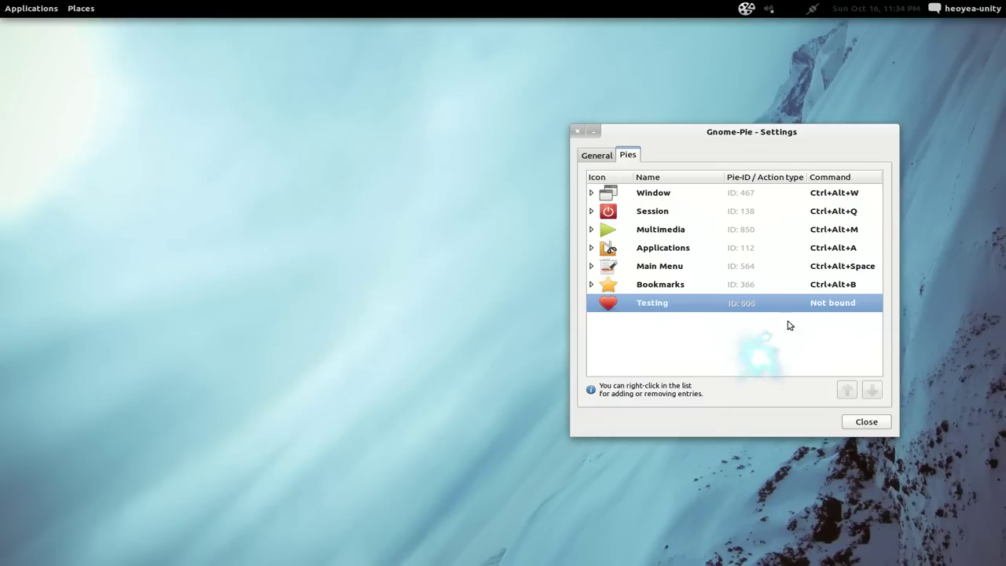
pyautogui.click(834, 308)
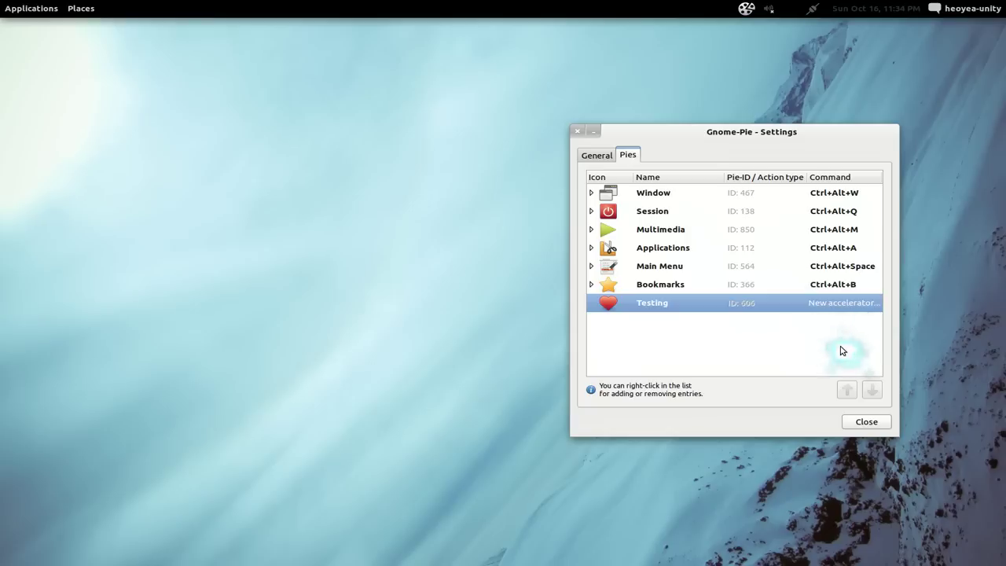
pyautogui.hotkey('ctrl', 'alt', 'p')
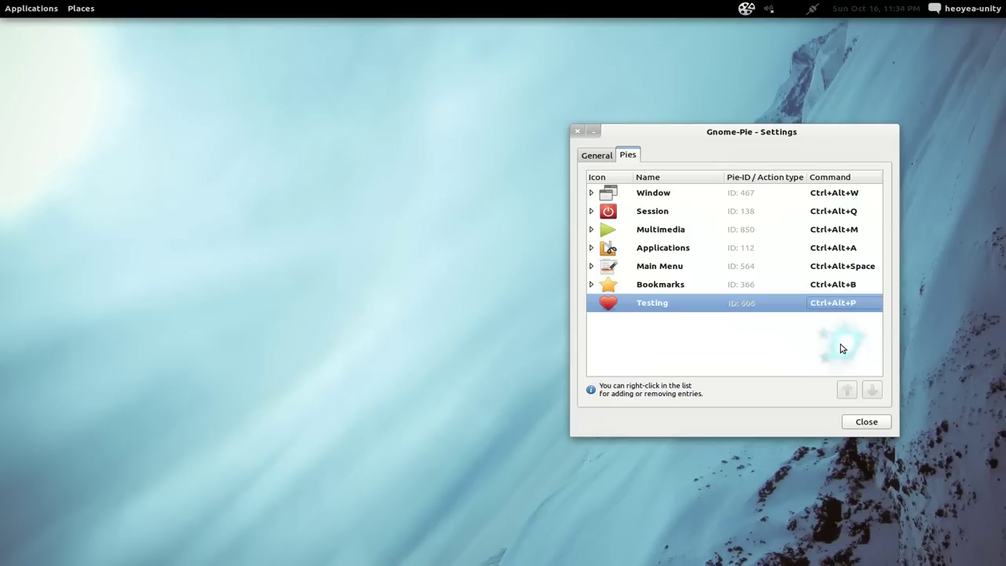
# - Add a Launch application slice to the Testing pie with the command gedit
pyautogui.rightClick(717, 304)
pyautogui.click(742, 319)
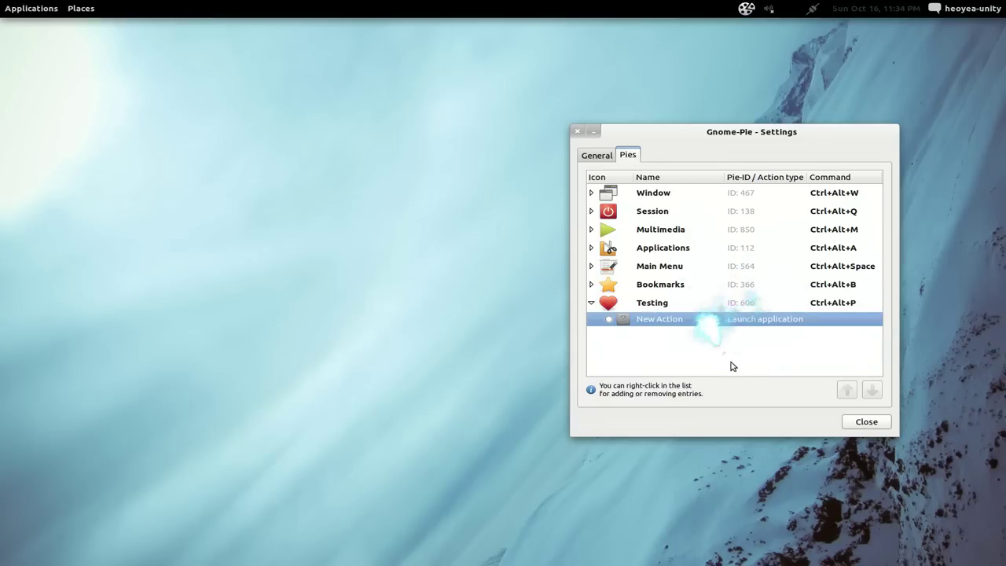
pyautogui.click(787, 321)
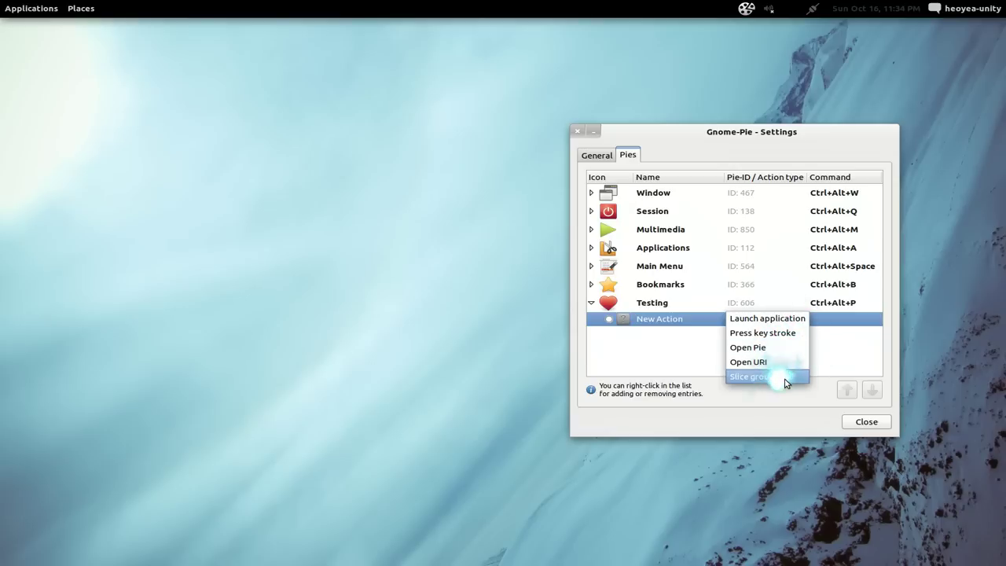
pyautogui.click(792, 321)
pyautogui.click(825, 321)
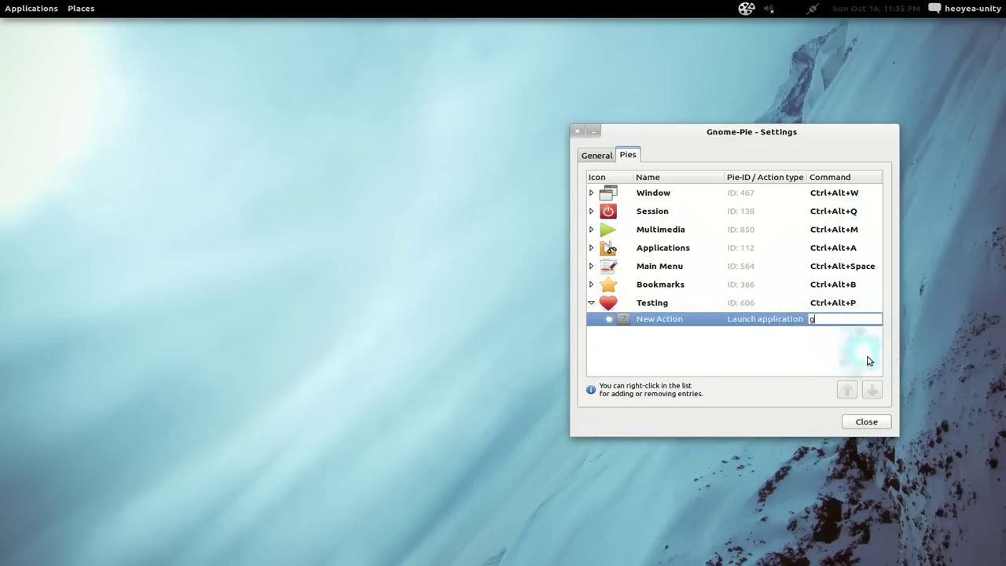
pyautogui.write('gedit')
pyautogui.press('Return')
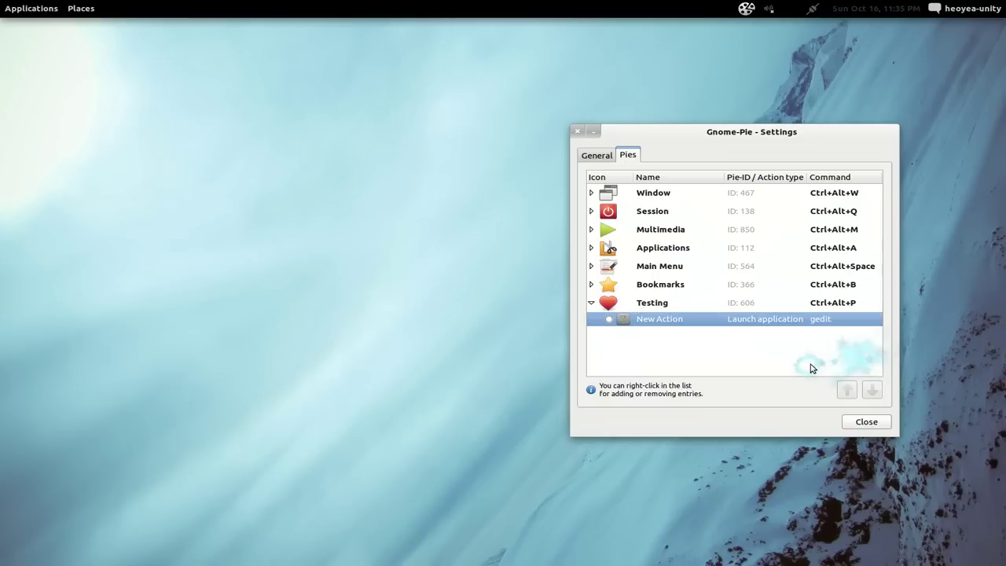
# - Name the slice 'Text Editor' and give it the green plus icon
pyautogui.click(657, 322)
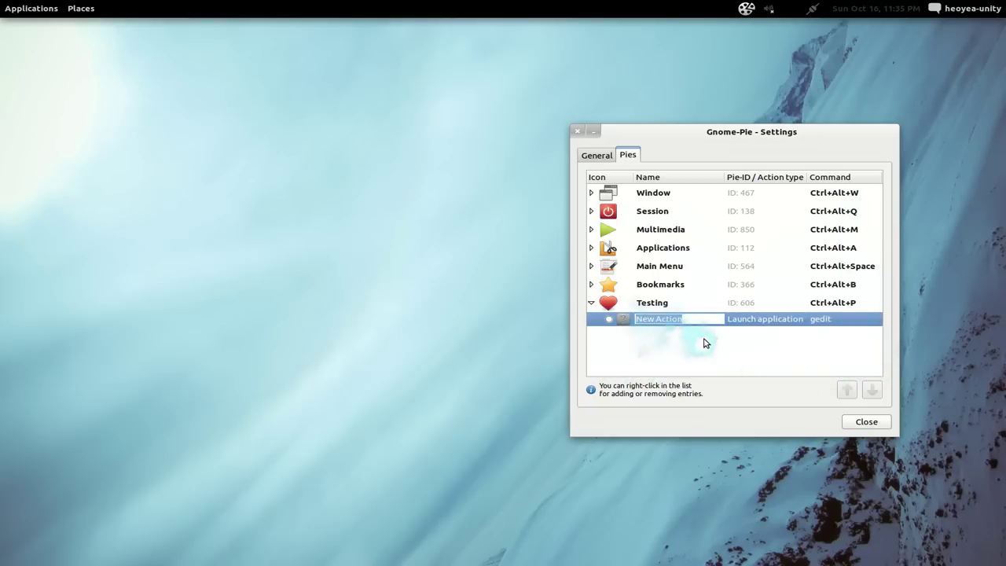
pyautogui.write('Text Editor')
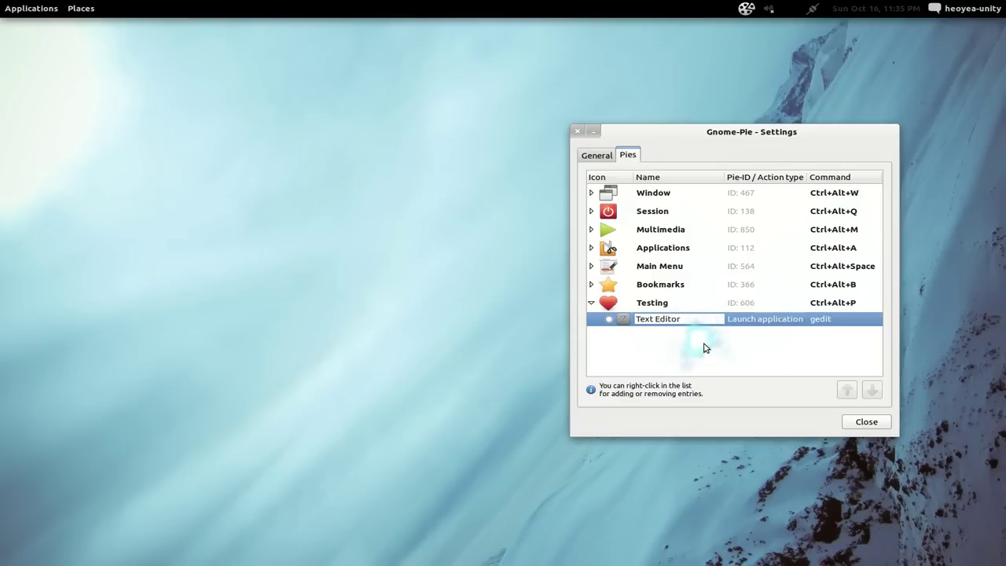
pyautogui.click(623, 321)
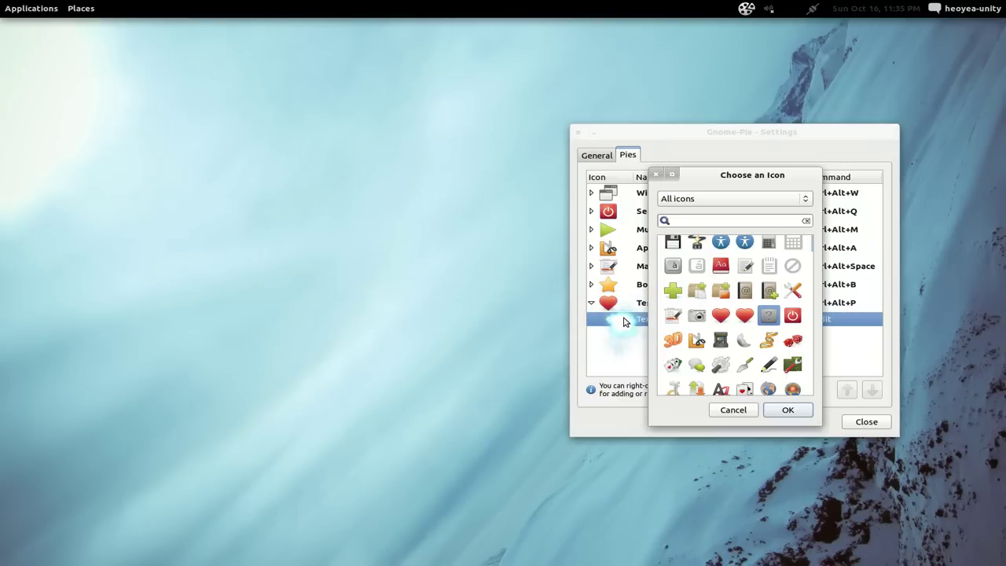
pyautogui.click(672, 290)
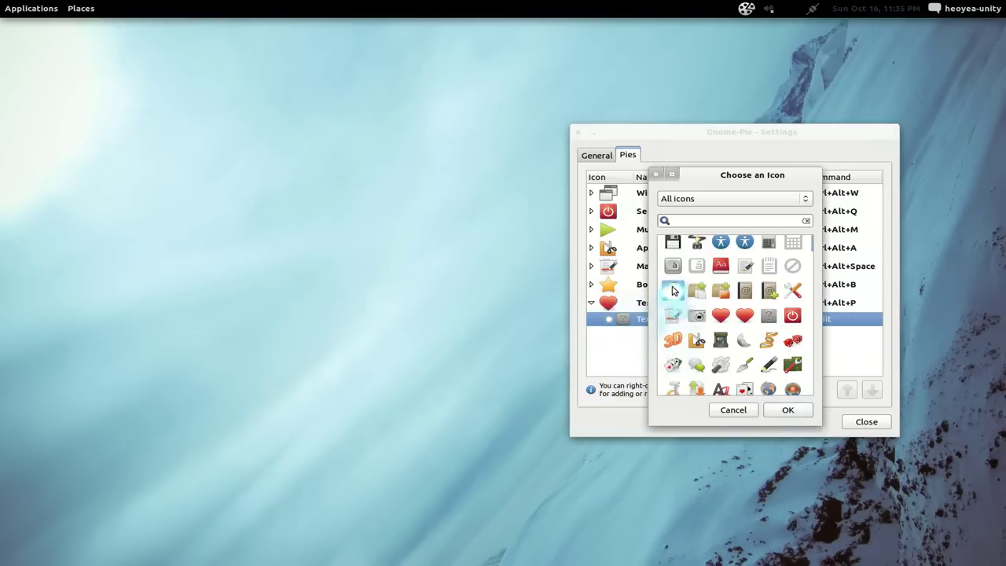
pyautogui.click(787, 409)
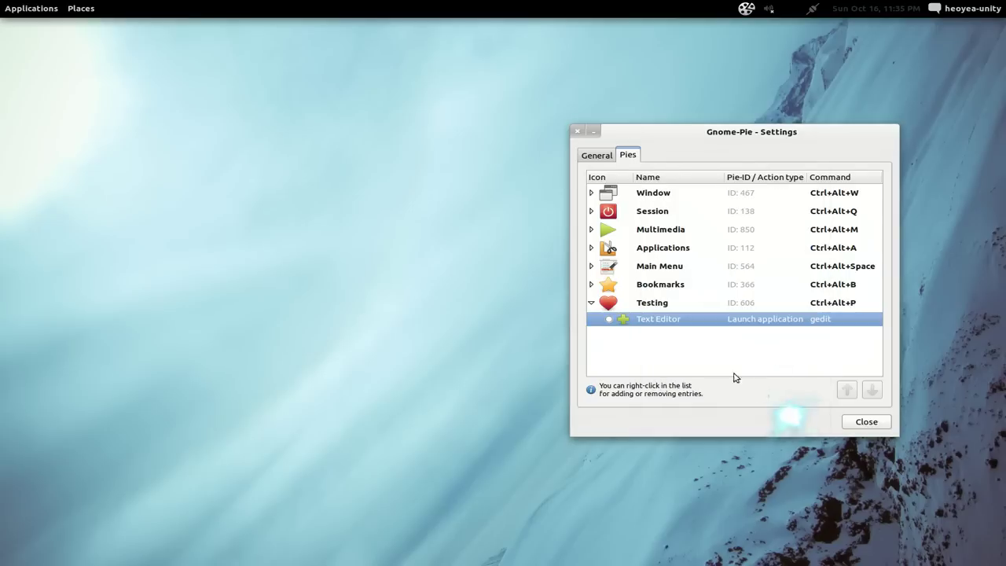
pyautogui.click(751, 326)
# - Add a second Testing slice that presses the Ctrl+Alt+T key stroke
pyautogui.rightClick(752, 327)
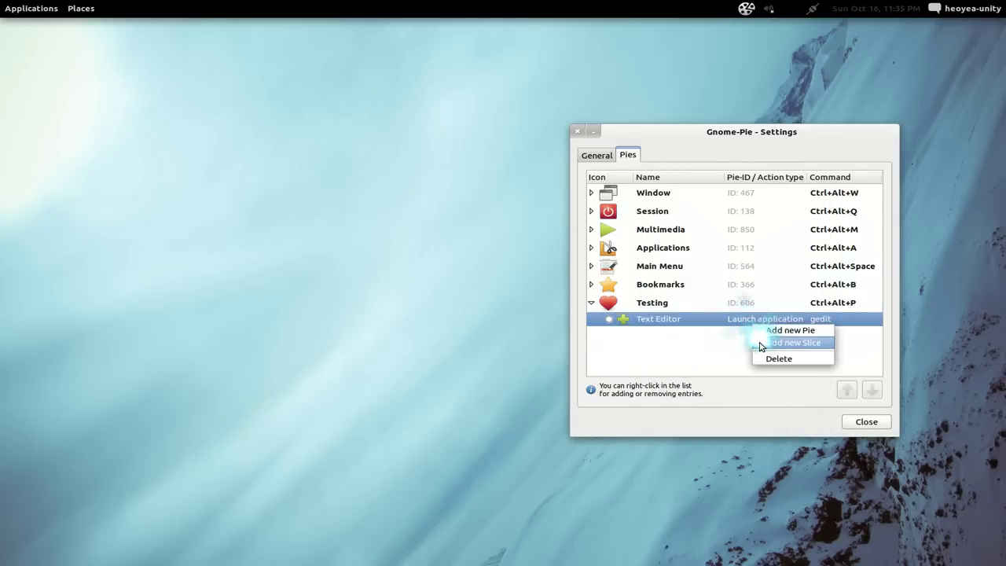
pyautogui.click(761, 343)
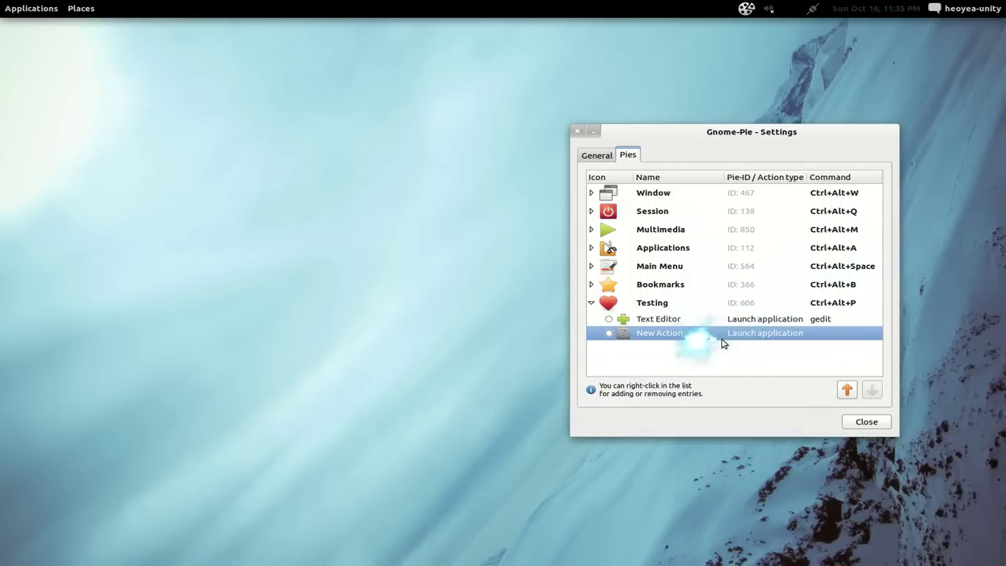
pyautogui.click(749, 338)
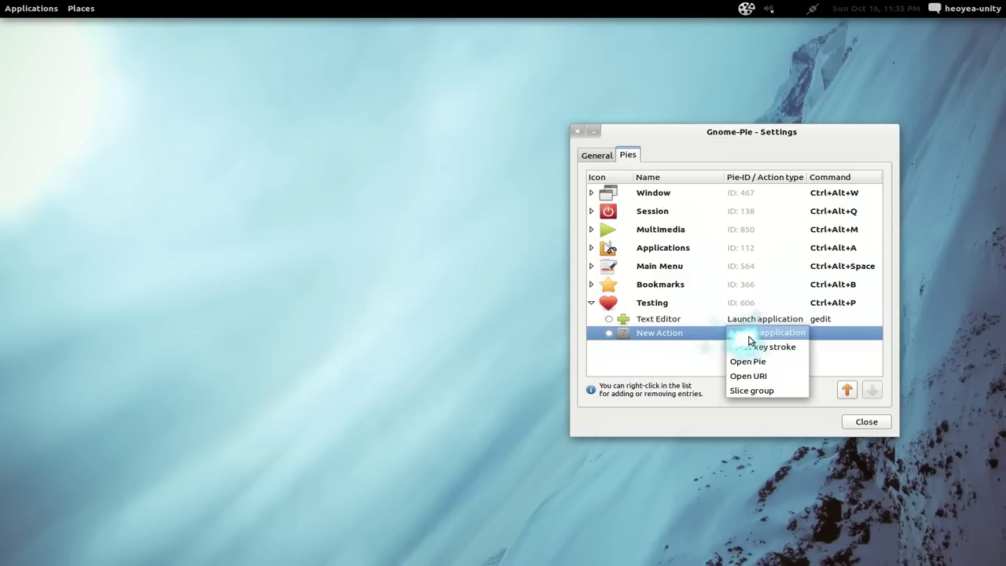
pyautogui.click(800, 347)
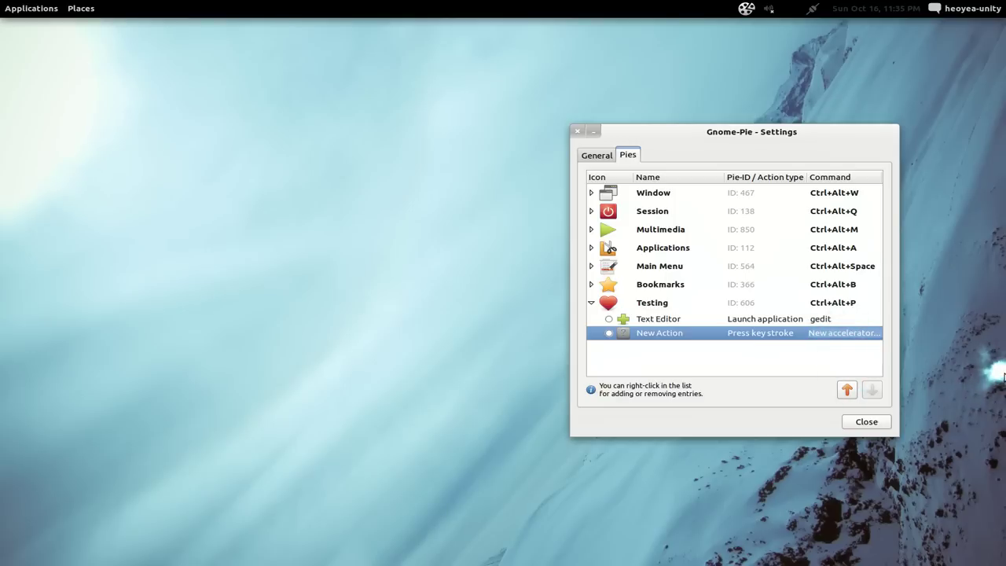
pyautogui.hotkey('ctrl', 'alt', 't')
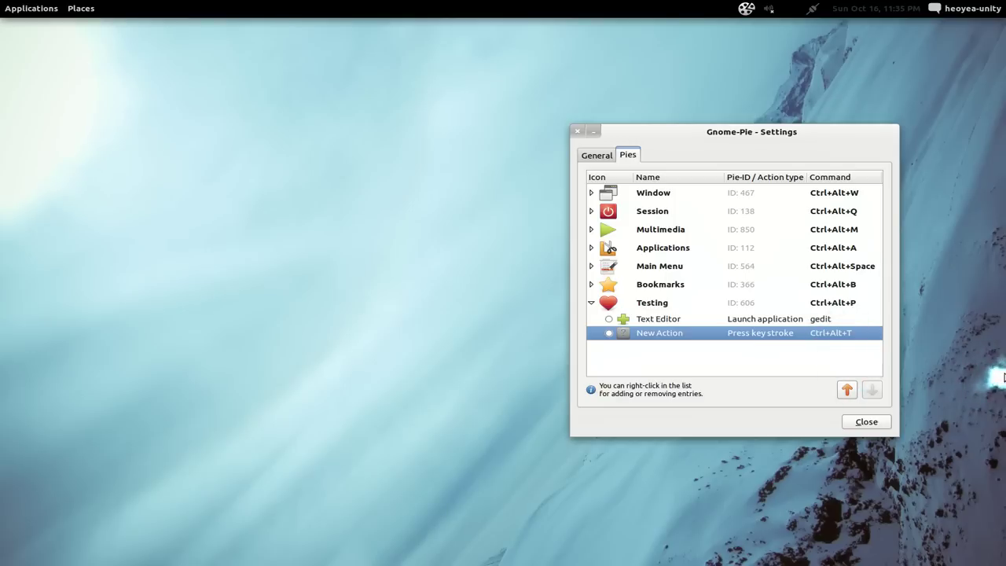
# - Name the new key-stroke slice 'terminal'
pyautogui.click(650, 335)
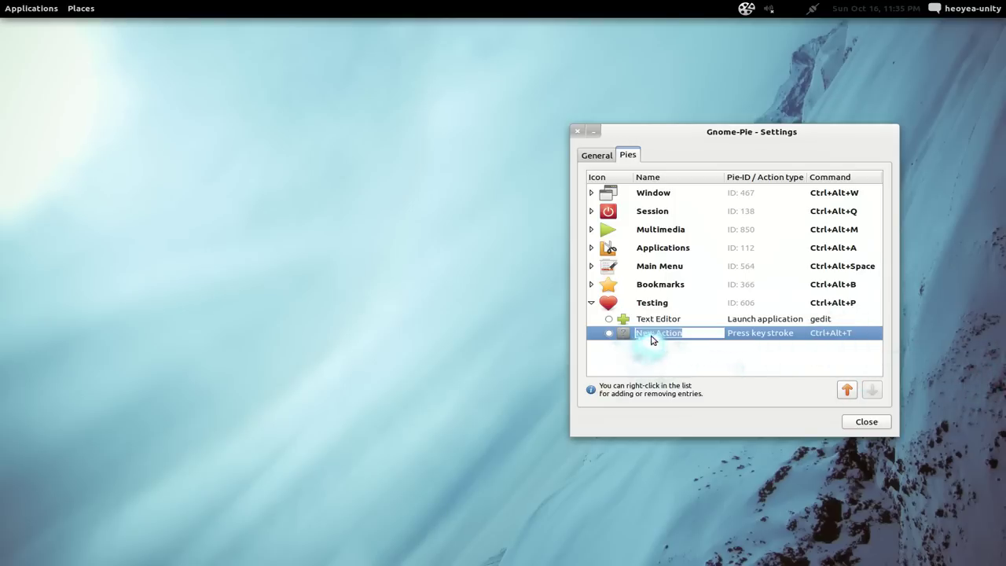
pyautogui.write('terminal')
pyautogui.click(724, 378)
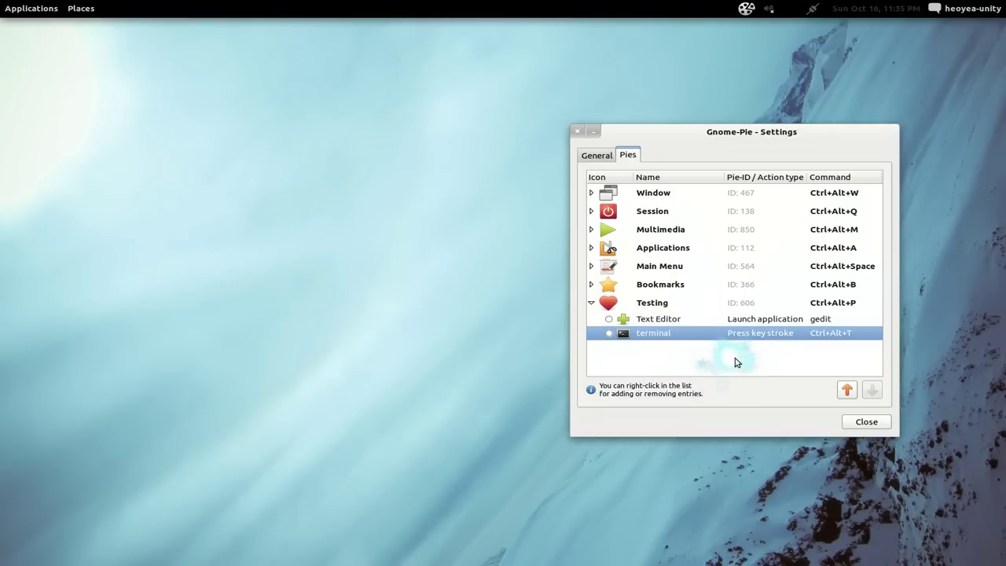
# - Add a third Testing slice whose Open Pie action opens the Session pie
pyautogui.rightClick(793, 339)
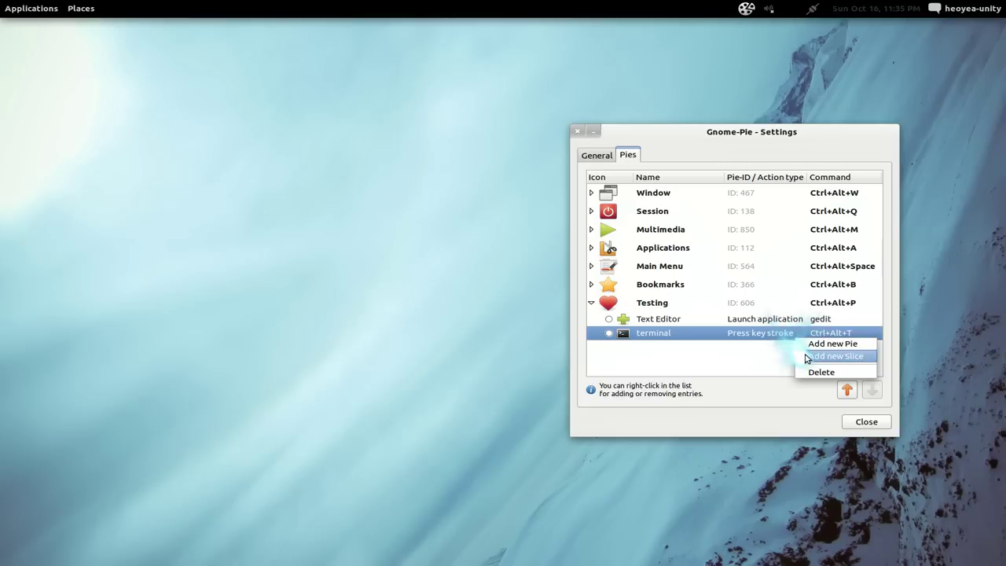
pyautogui.click(806, 358)
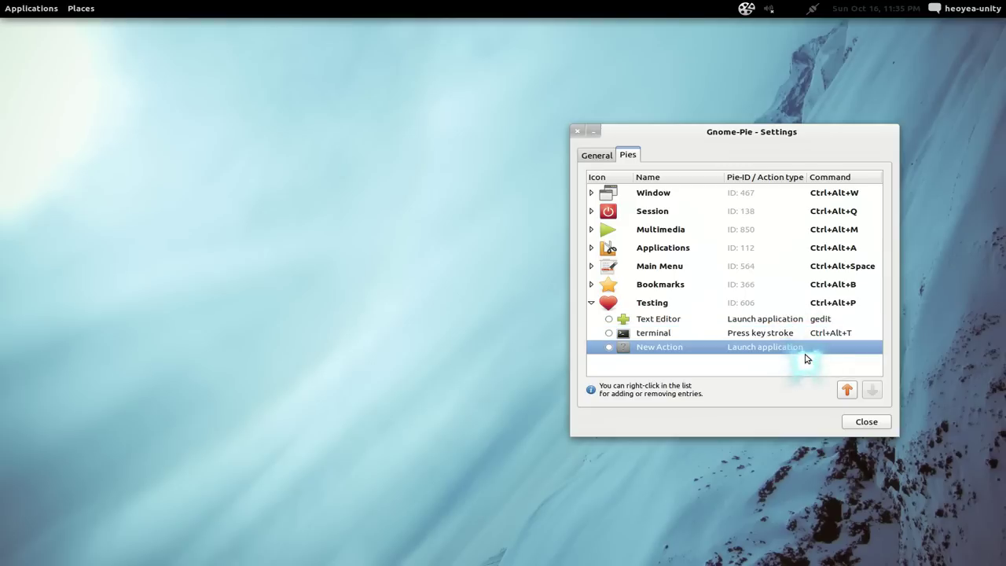
pyautogui.click(780, 349)
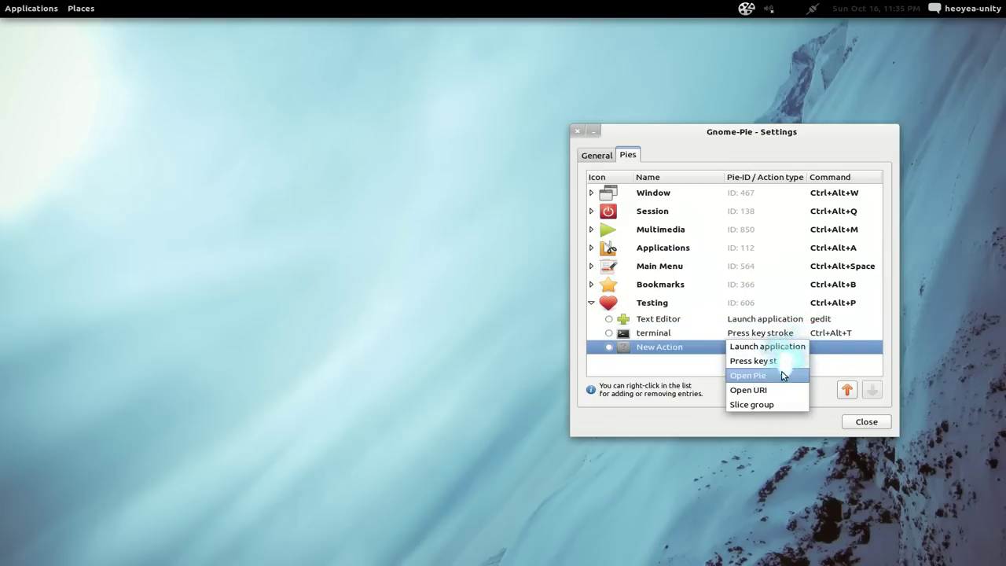
pyautogui.click(786, 375)
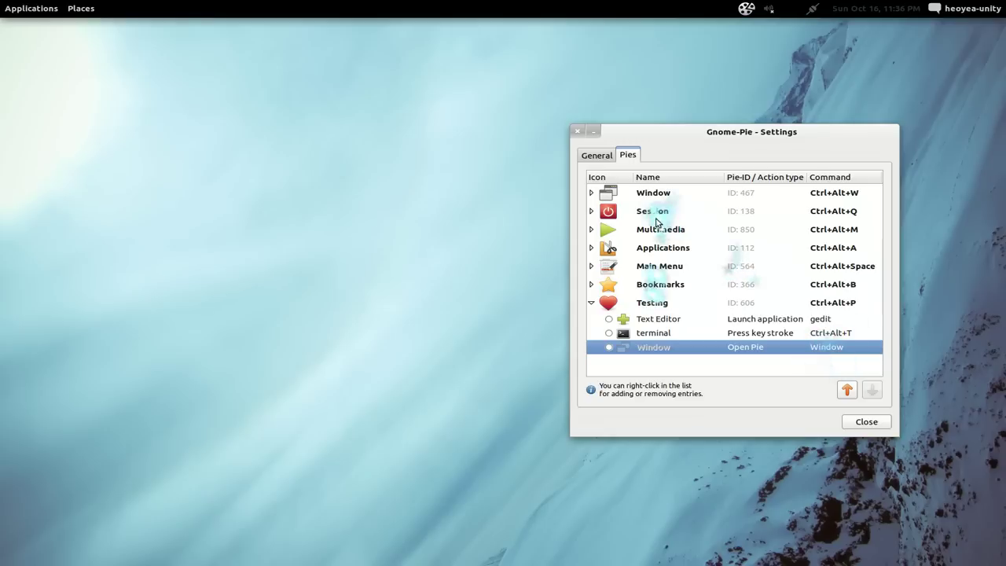
pyautogui.click(842, 350)
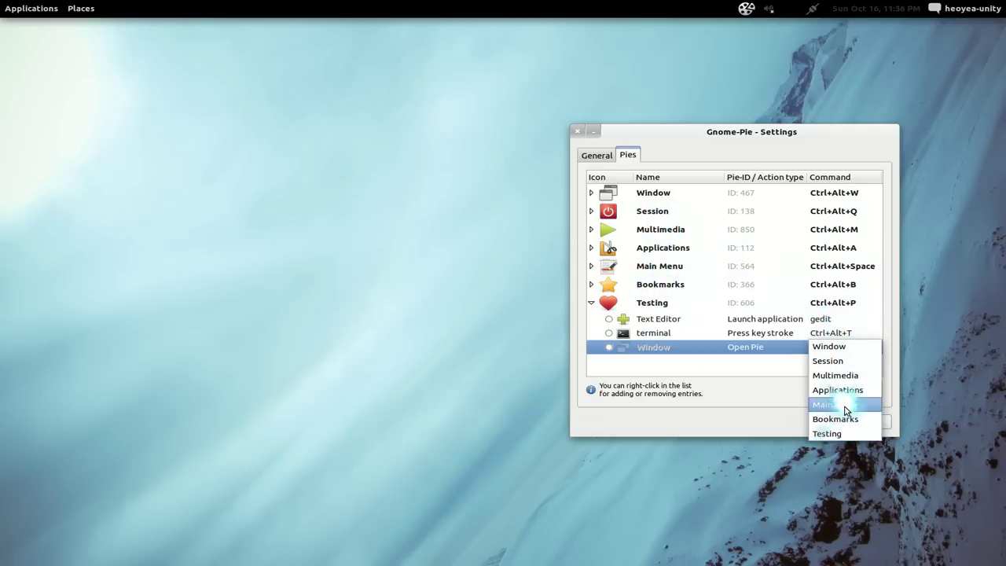
pyautogui.click(846, 364)
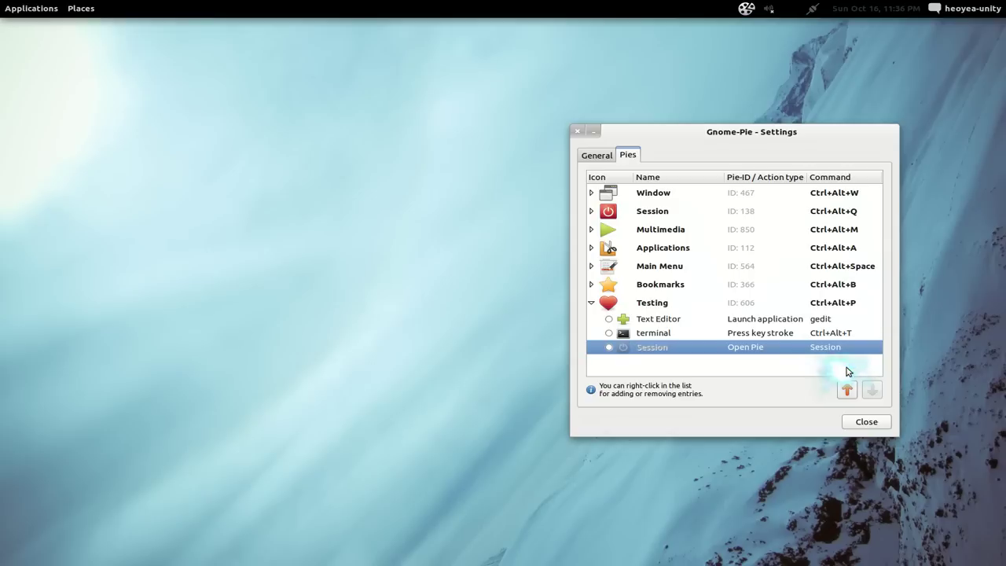
pyautogui.rightClick(765, 348)
pyautogui.click(782, 368)
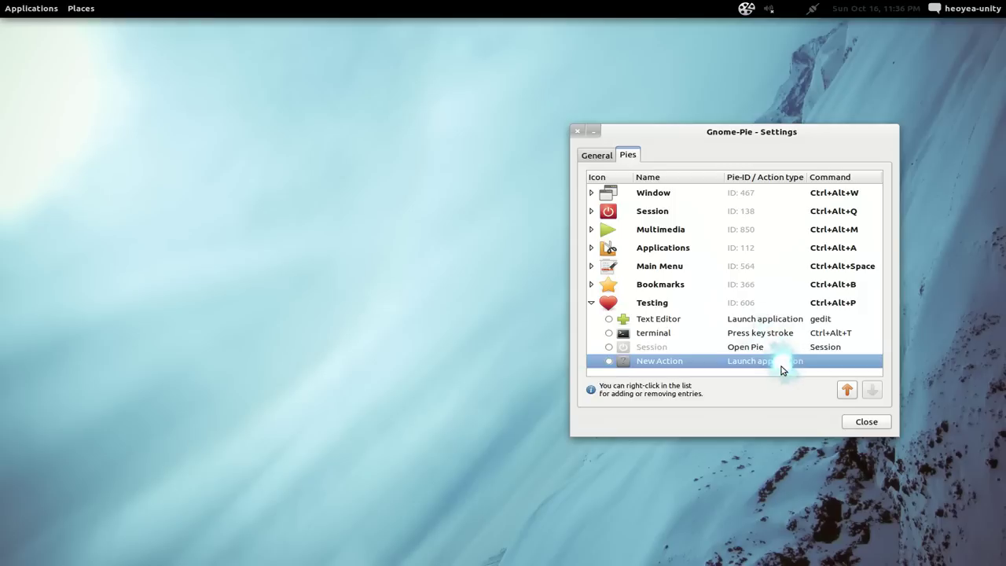
pyautogui.click(775, 363)
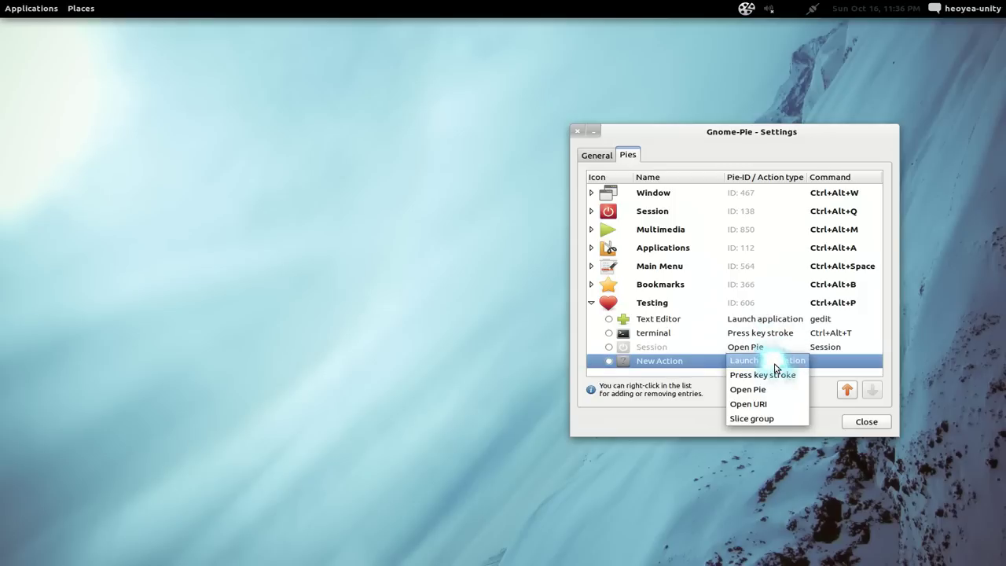
pyautogui.click(778, 404)
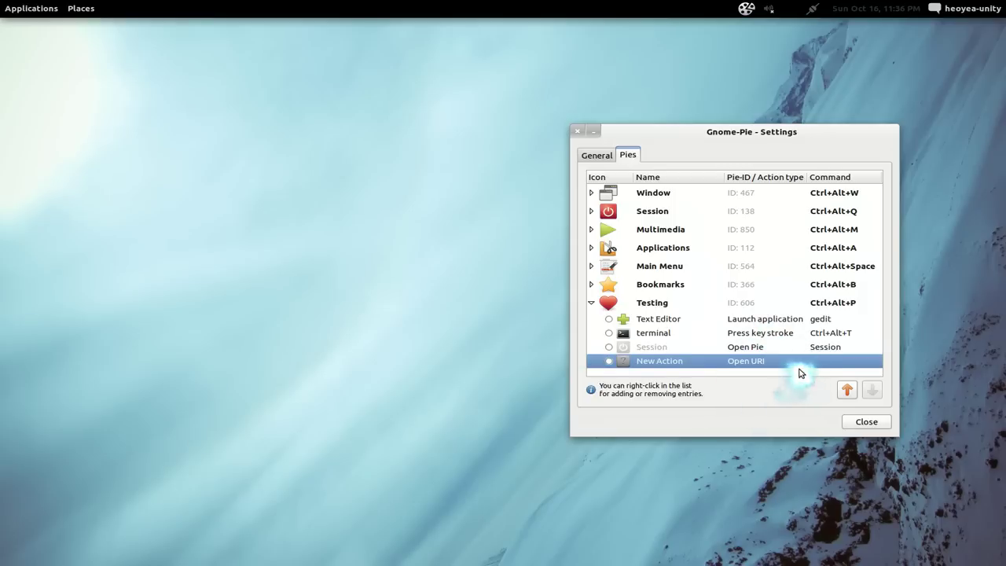
pyautogui.click(837, 362)
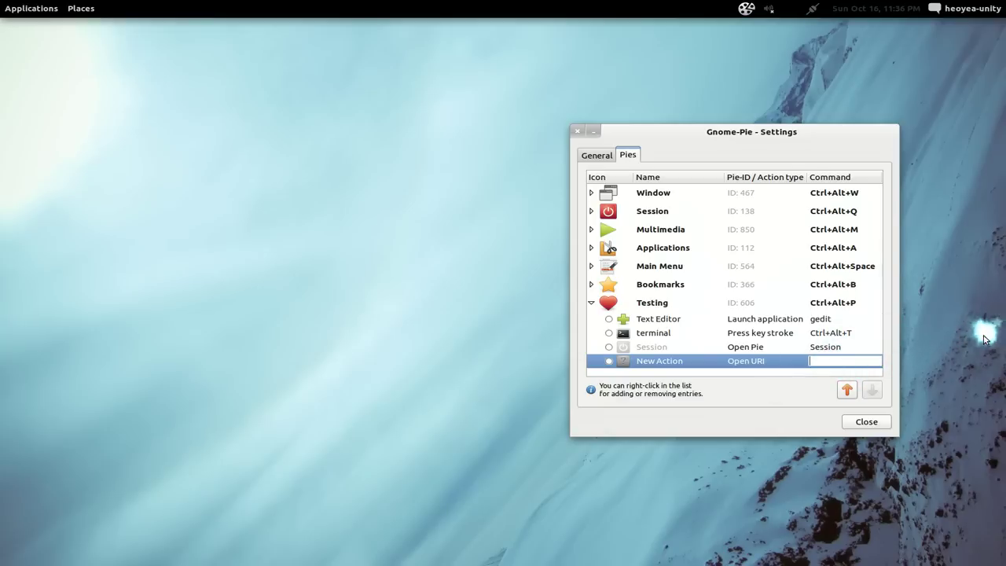
pyautogui.write('http')
pyautogui.write('://')
pyautogui.write('google.com')
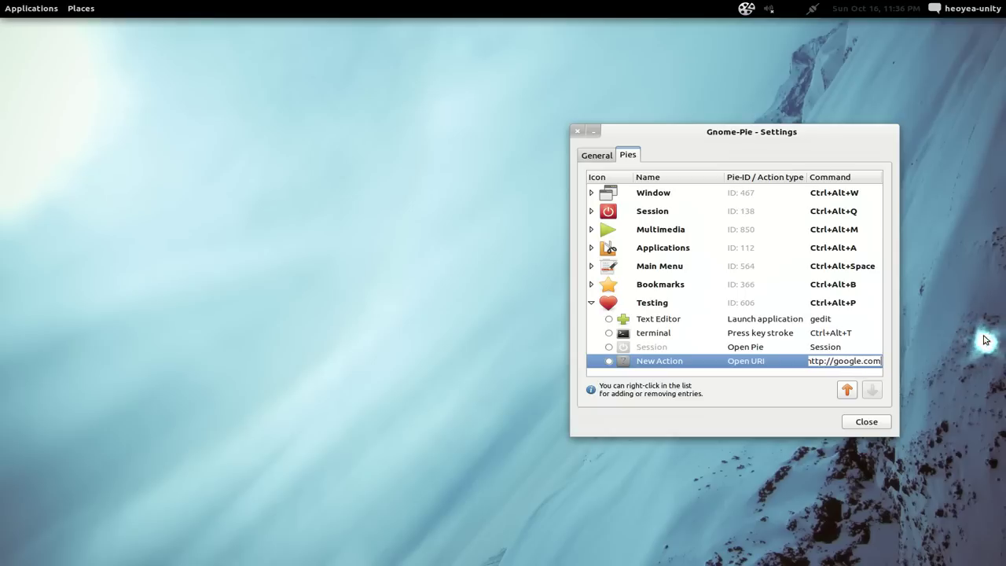
pyautogui.press('Return')
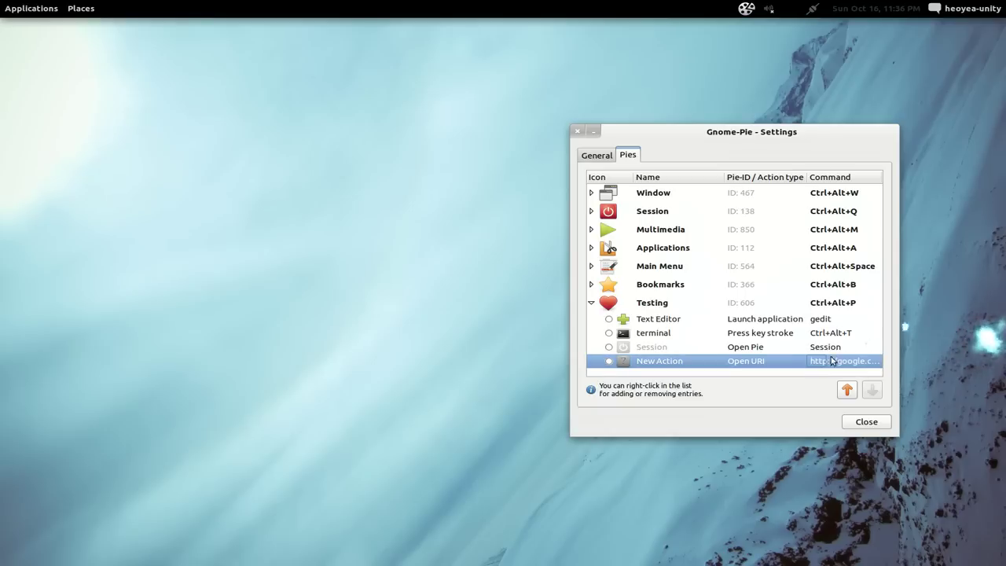
# - Give the URI slice the accessibility icon
pyautogui.click(629, 362)
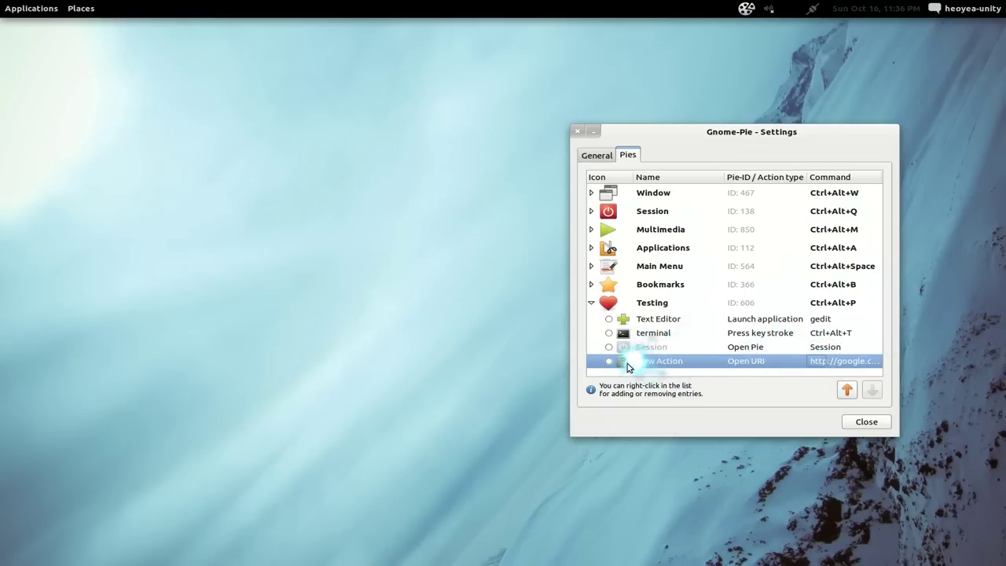
pyautogui.click(720, 245)
pyautogui.click(782, 411)
# - Add a fifth Testing slice as a Slice group showing Bookmarks
pyautogui.rightClick(764, 363)
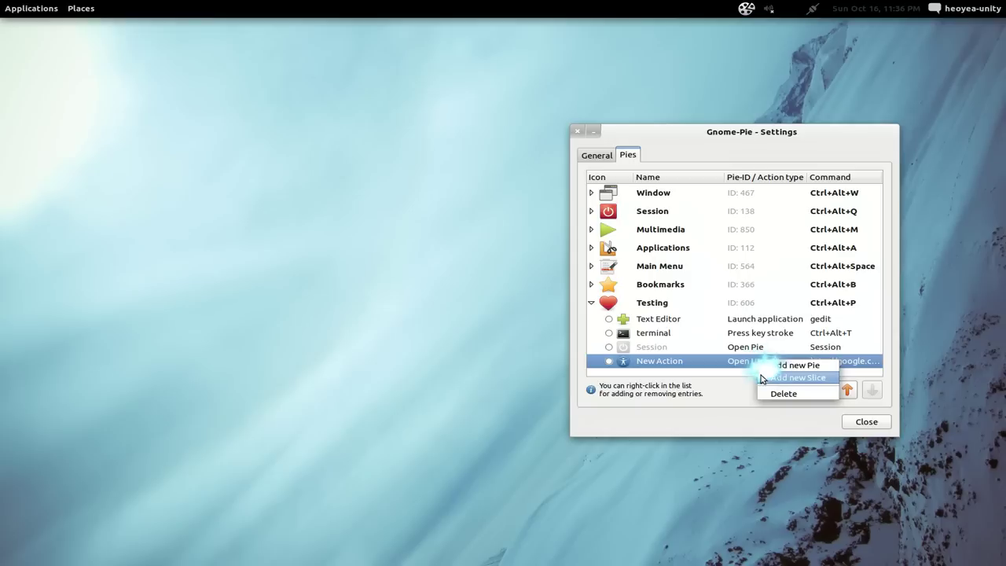
pyautogui.click(770, 375)
pyautogui.click(763, 376)
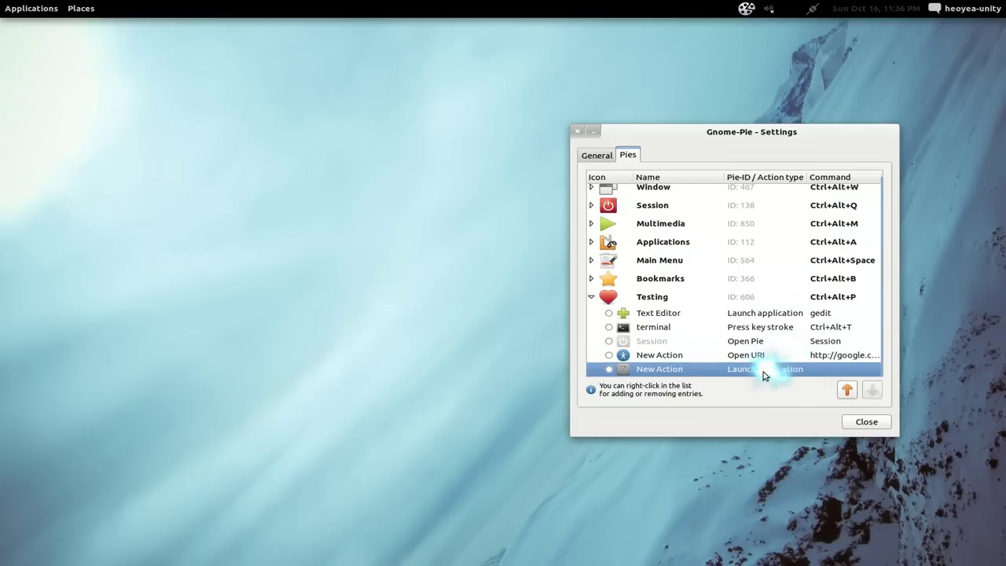
pyautogui.click(763, 368)
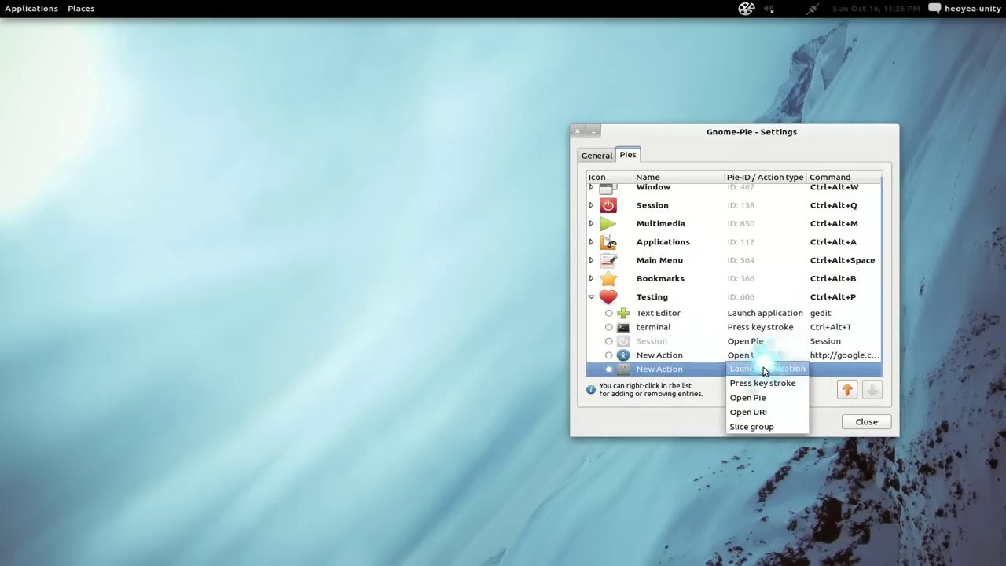
pyautogui.click(793, 429)
pyautogui.click(834, 370)
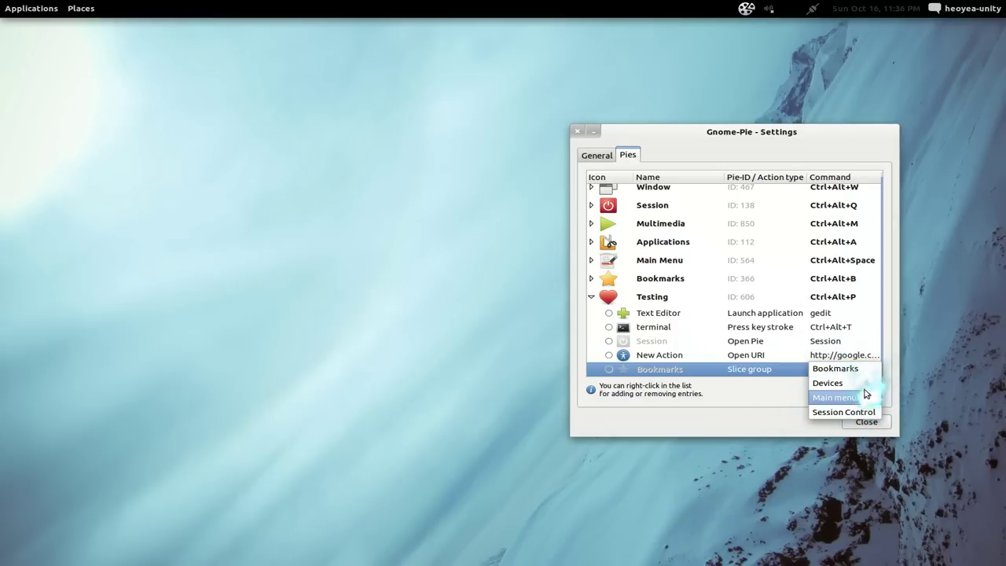
pyautogui.click(861, 374)
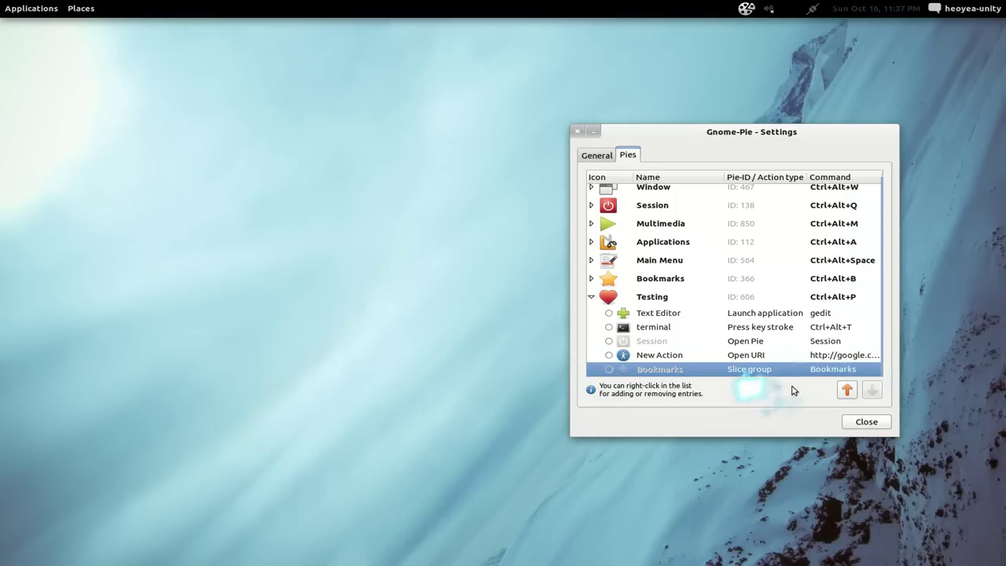
pyautogui.click(320, 278)
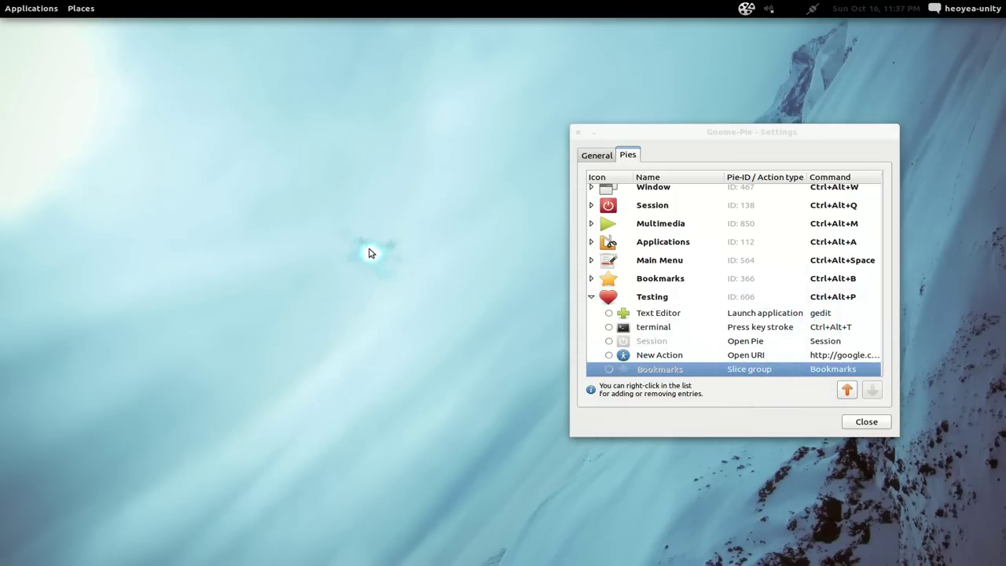
# - Launch the URI slice from the Testing pie so Google opens in Chromium, then return to settings
pyautogui.hotkey('ctrl', 'alt', 'p')
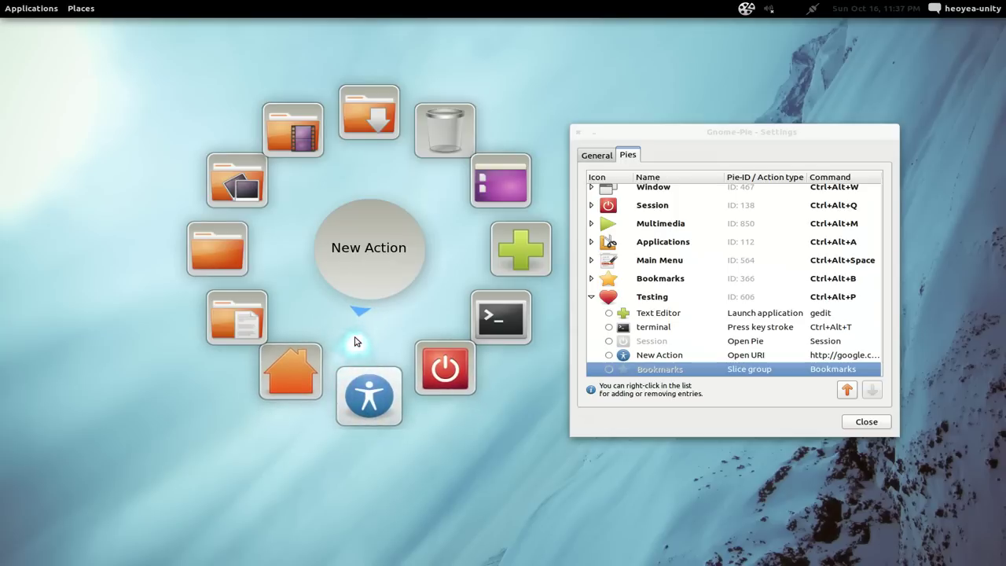
pyautogui.click(361, 404)
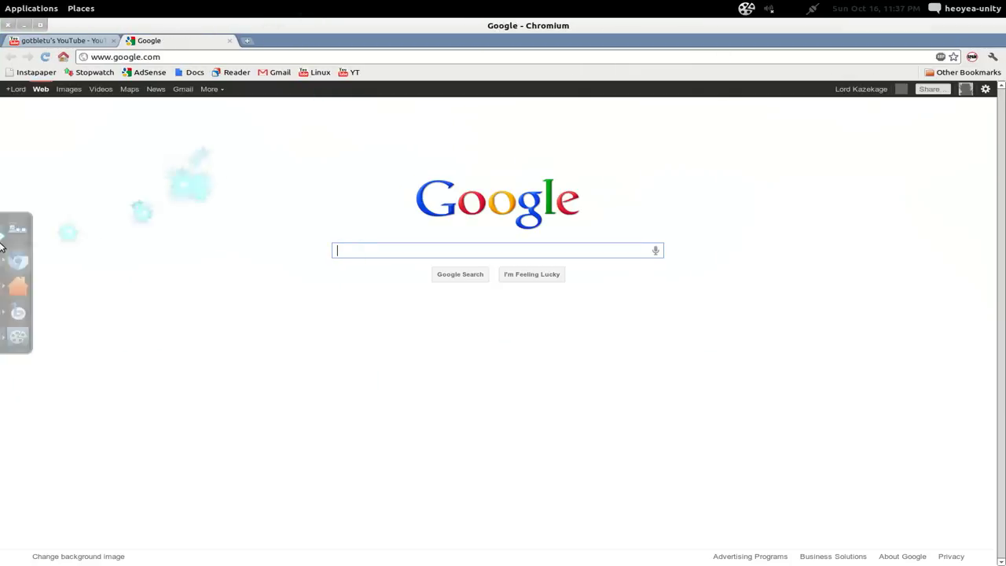
pyautogui.hotkey('alt', 'Tab')
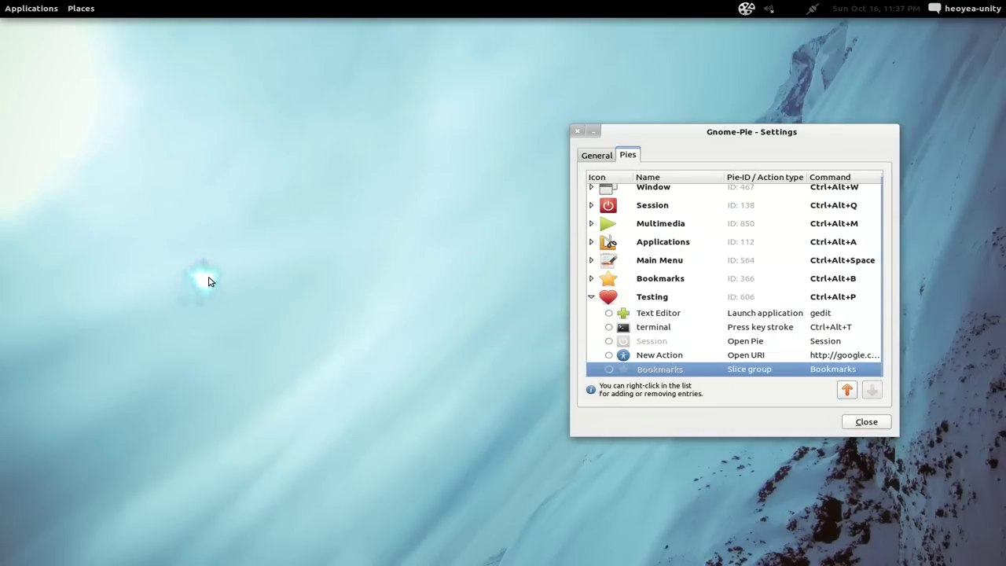
# - Test the Text Editor slice from the Testing pie, then close gedit
pyautogui.hotkey('ctrl', 'alt', 'p')
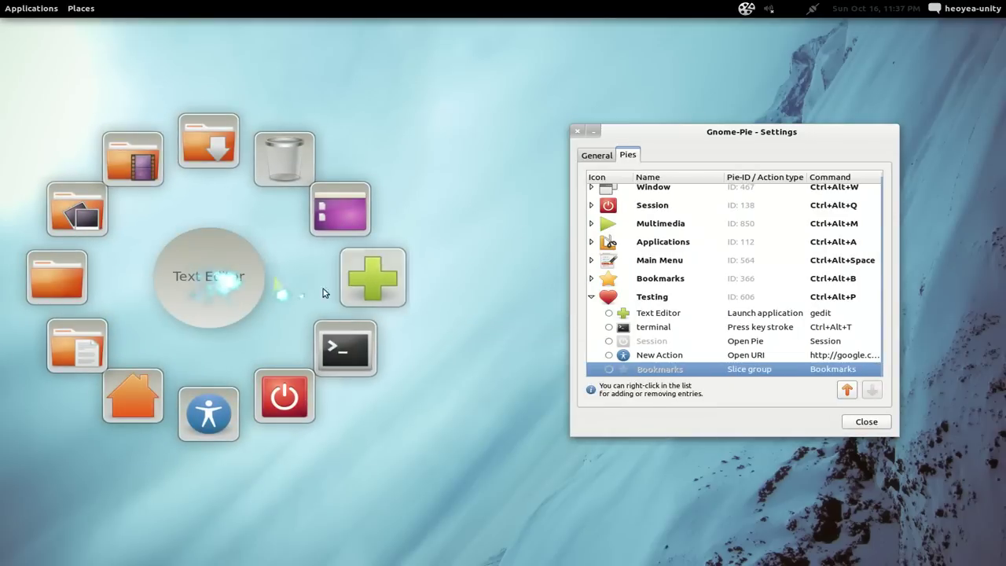
pyautogui.click(371, 276)
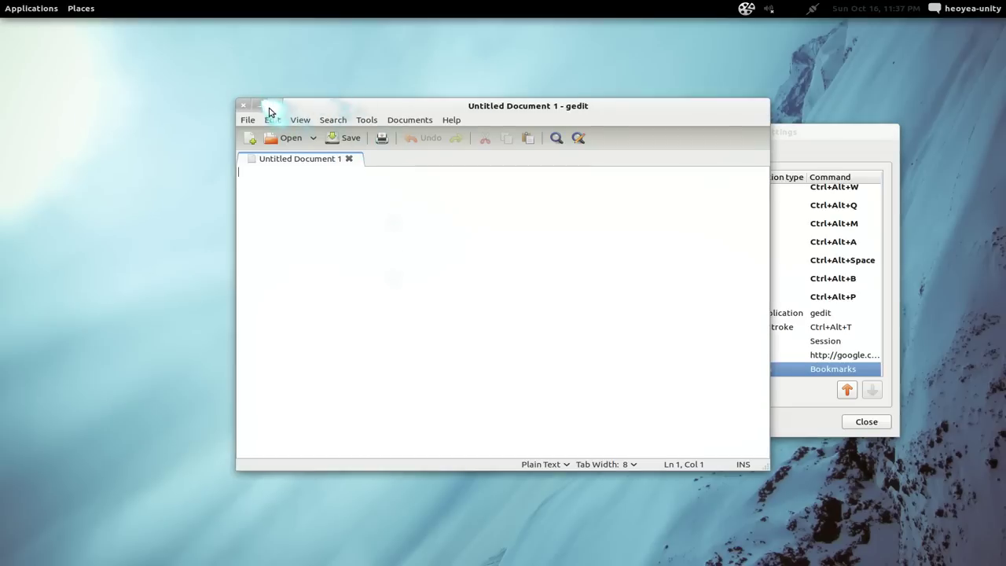
pyautogui.click(244, 105)
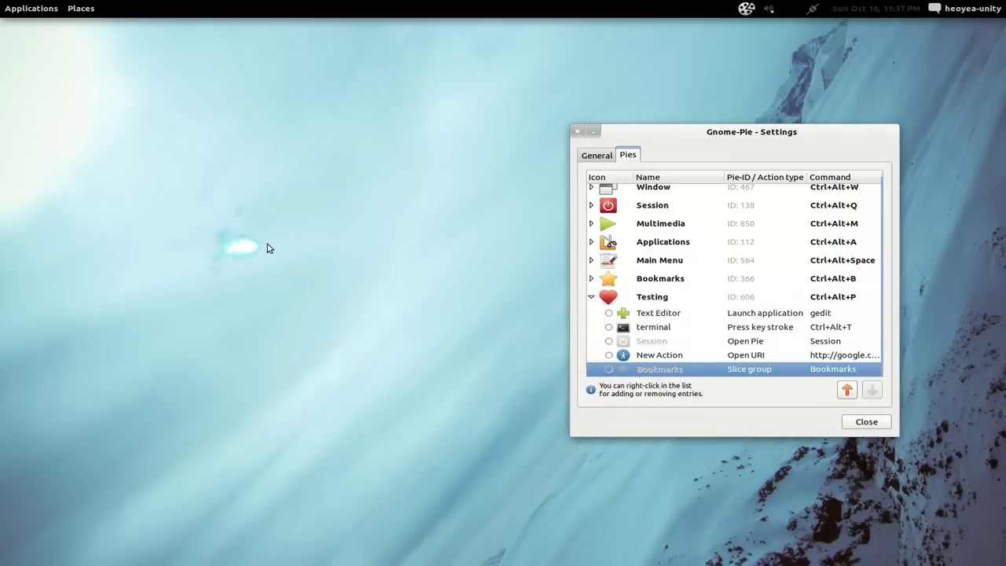
# - Test the terminal slice from the Testing pie, then close the terminal
pyautogui.hotkey('ctrl', 'alt', 'p')
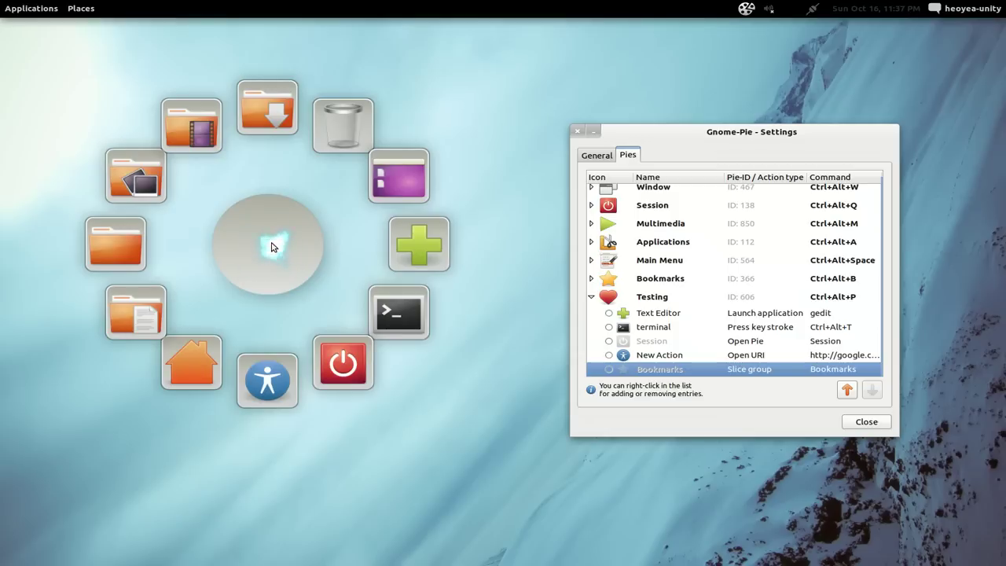
pyautogui.click(432, 316)
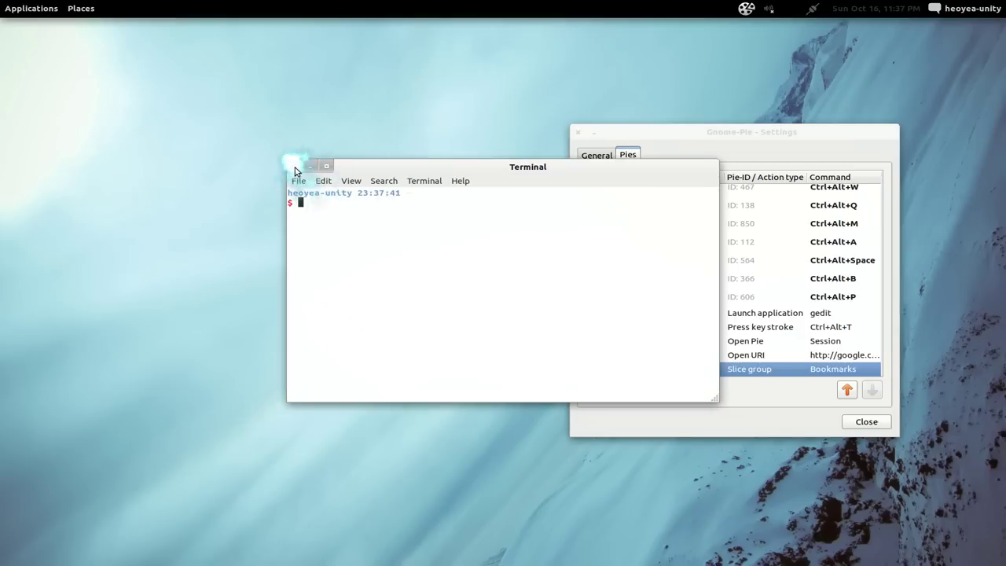
pyautogui.click(293, 166)
pyautogui.rightClick(754, 371)
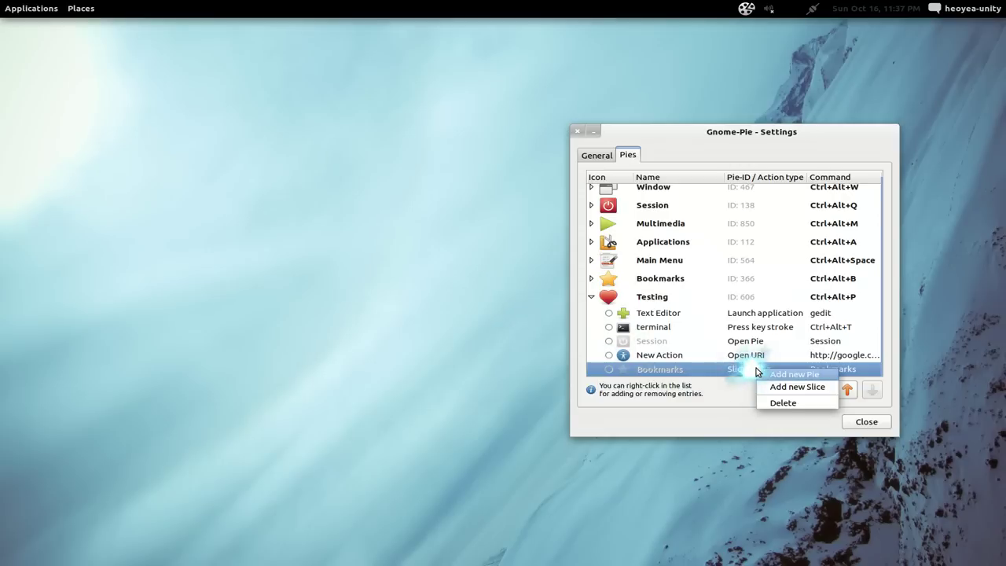
# - Add a Launch application slice with the command 'nautilus Download'
pyautogui.click(760, 387)
pyautogui.click(758, 372)
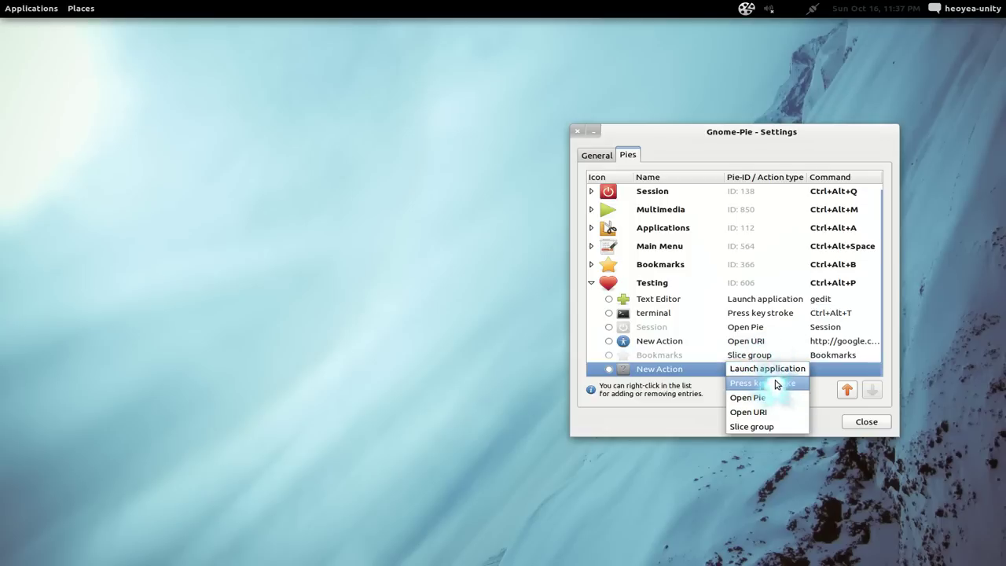
pyautogui.click(774, 372)
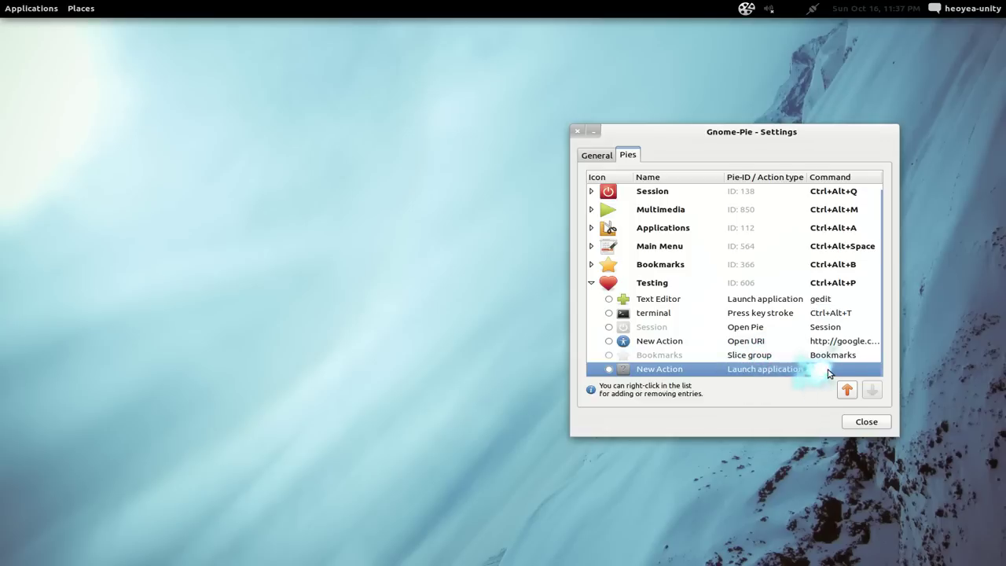
pyautogui.click(838, 372)
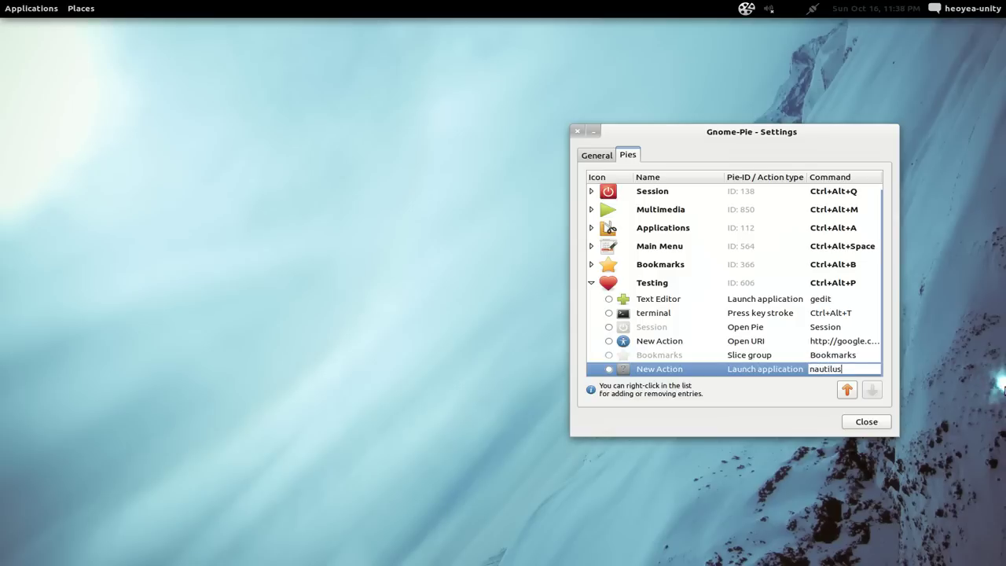
pyautogui.write('Download')
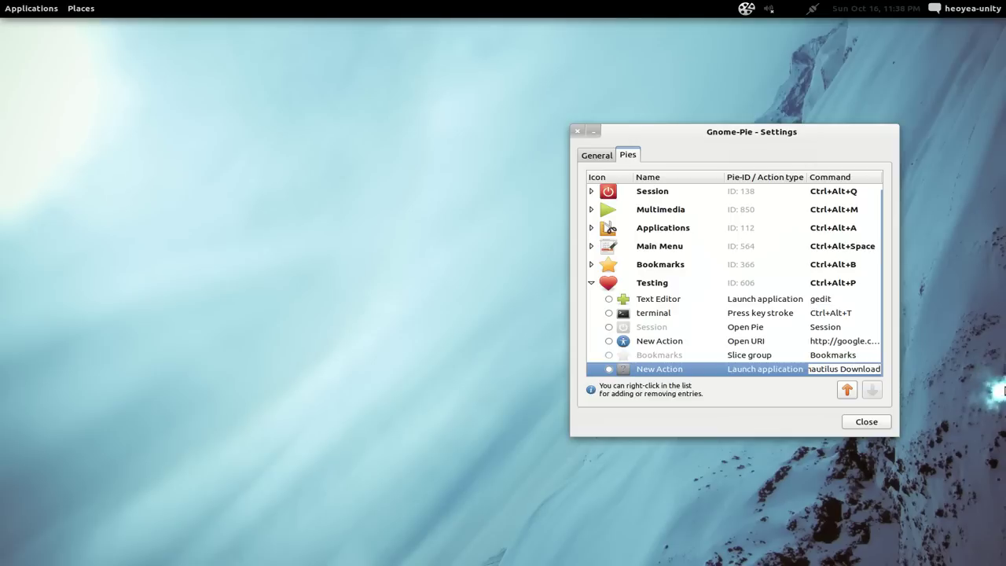
pyautogui.press('Return')
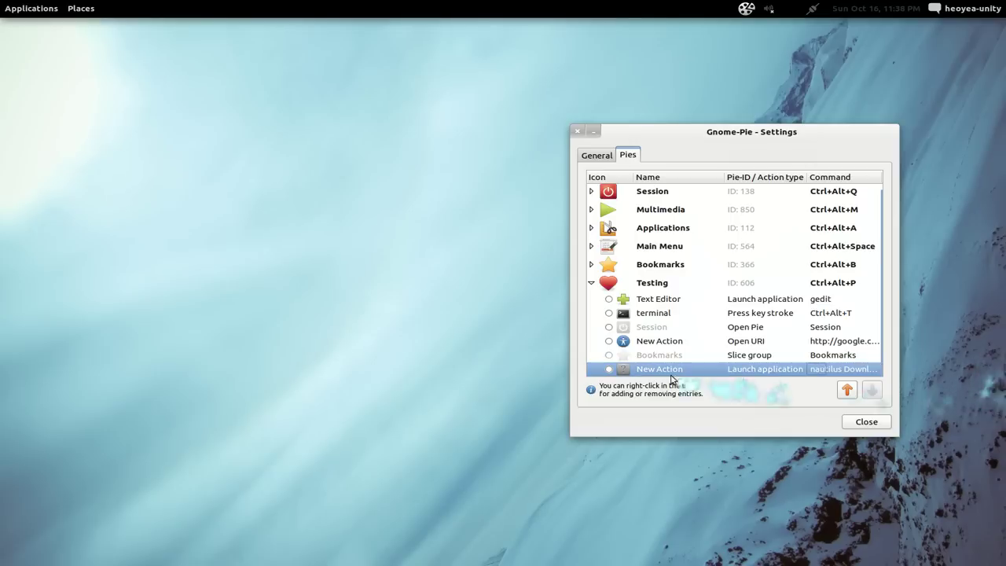
# - Give the new slice the coffee-cup icon
pyautogui.click(622, 370)
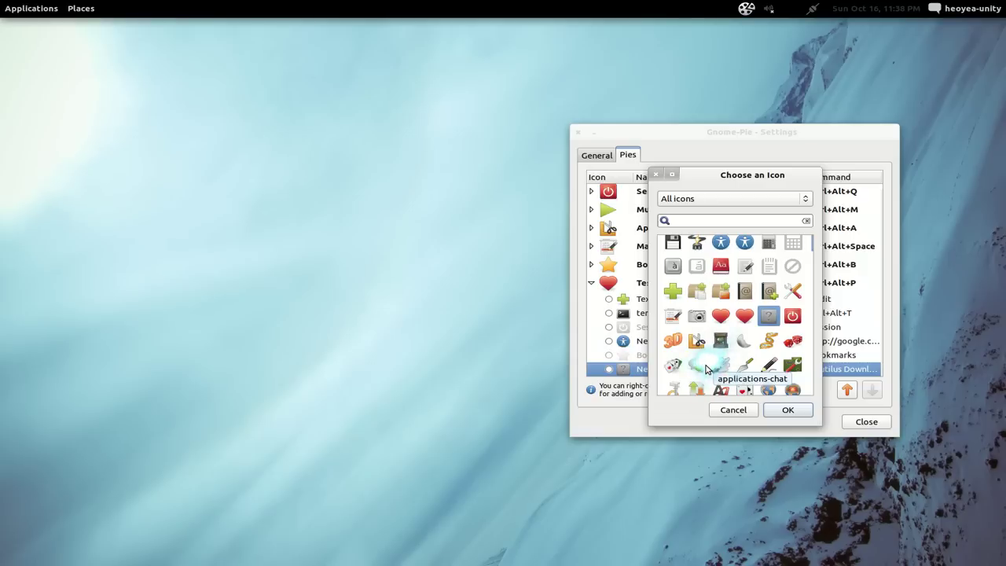
pyautogui.scroll(-4, 705, 369)
pyautogui.click(790, 318)
pyautogui.click(776, 411)
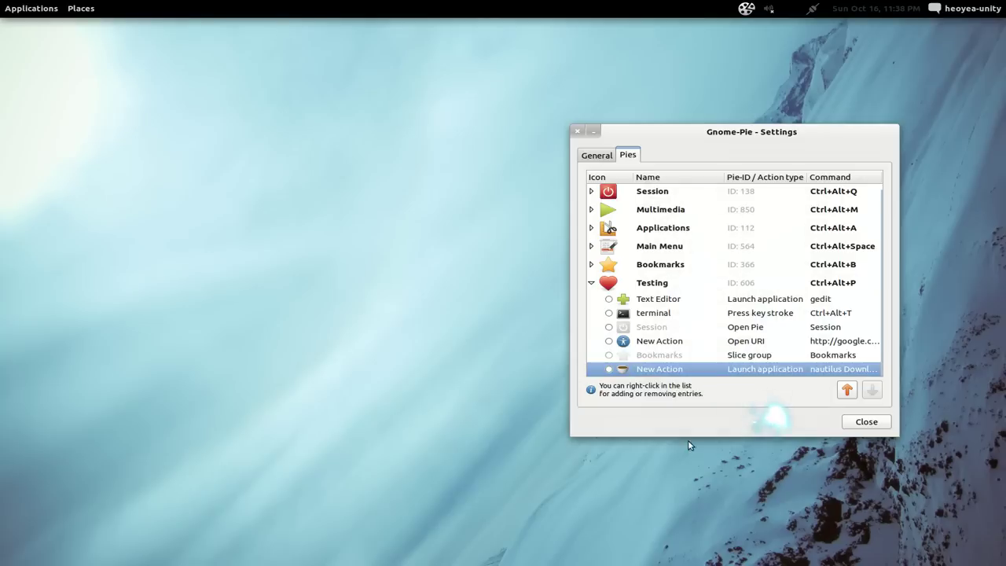
pyautogui.click(320, 283)
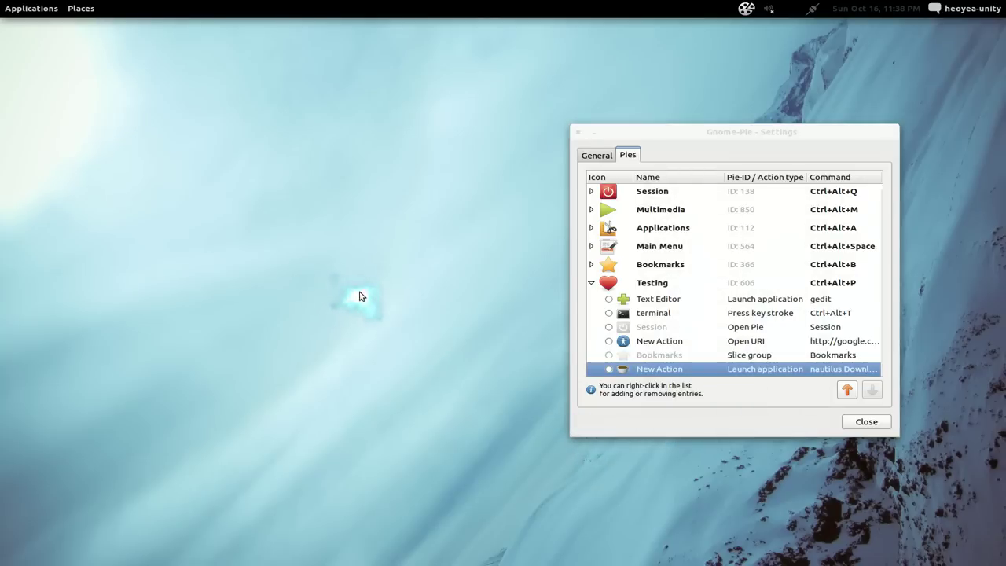
# - Test the coffee-cup slice and dismiss the folder-not-found error
pyautogui.hotkey('ctrl', 'alt', 'p')
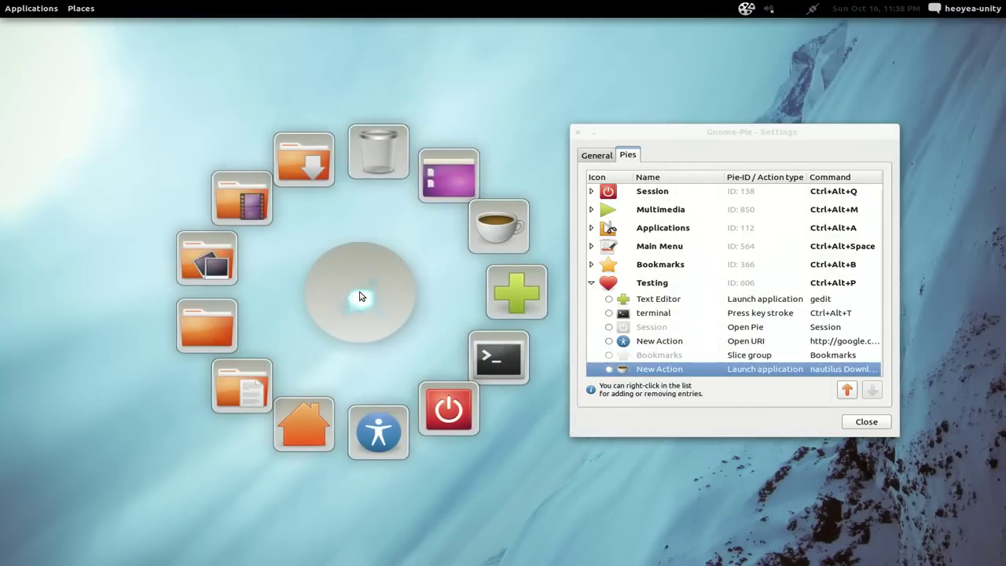
pyautogui.click(503, 226)
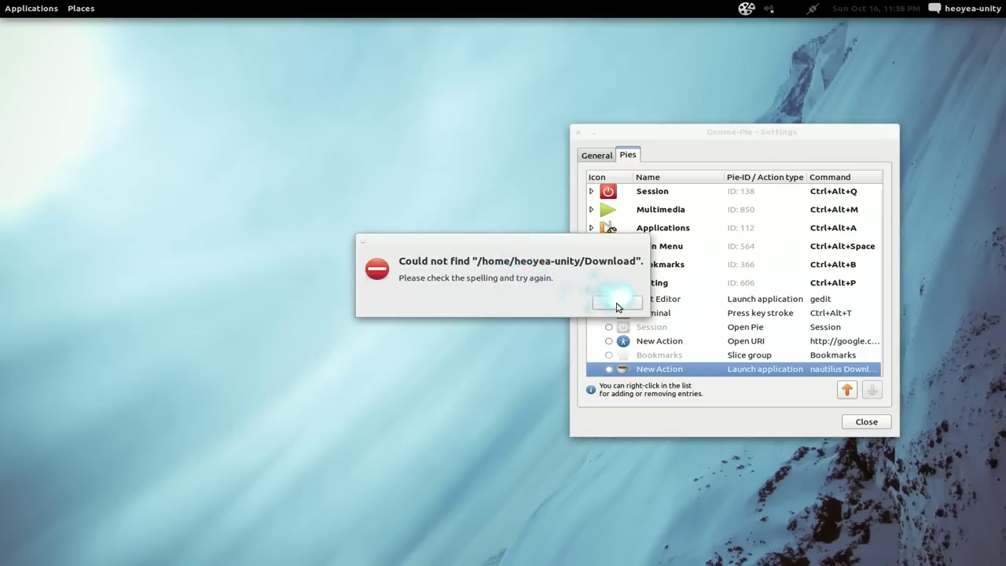
pyautogui.click(617, 305)
# - Correct the slice's command to 'nautilus Downloads'
pyautogui.click(863, 368)
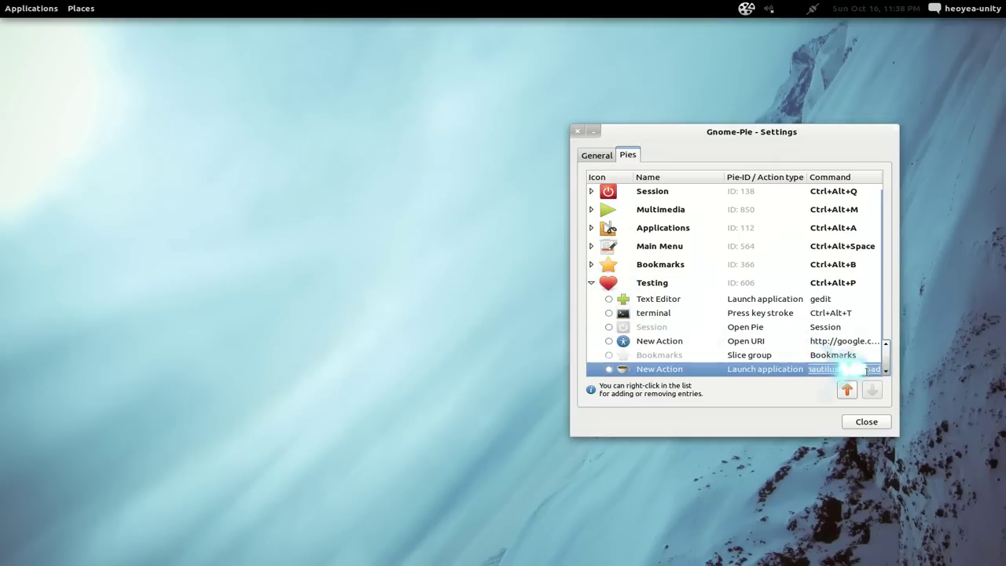
pyautogui.press('End')
pyautogui.write('s')
pyautogui.press('Return')
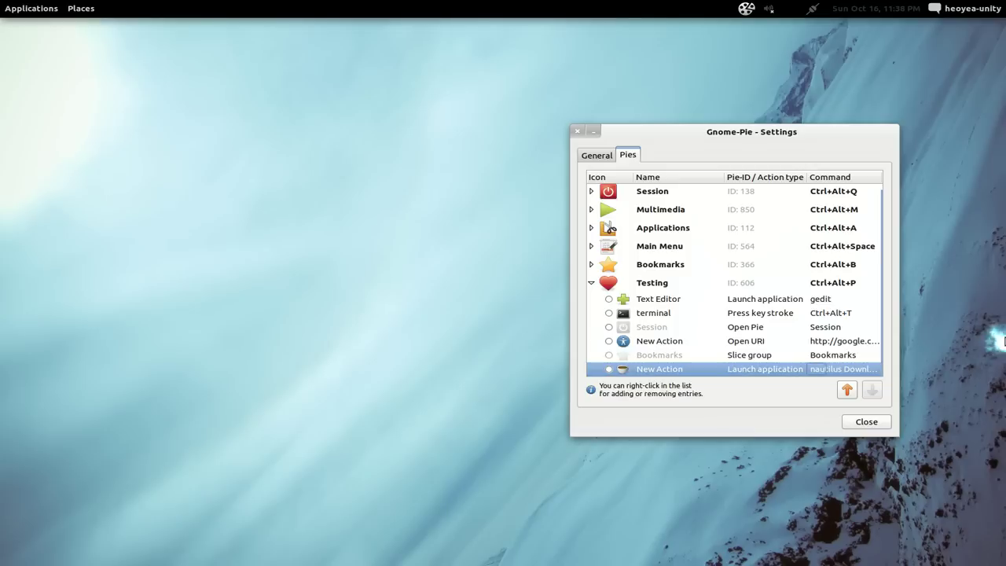
# - Retest the coffee-cup slice to open Downloads, then close the folder window
pyautogui.click(357, 283)
pyautogui.hotkey('ctrl', 'alt', 'p')
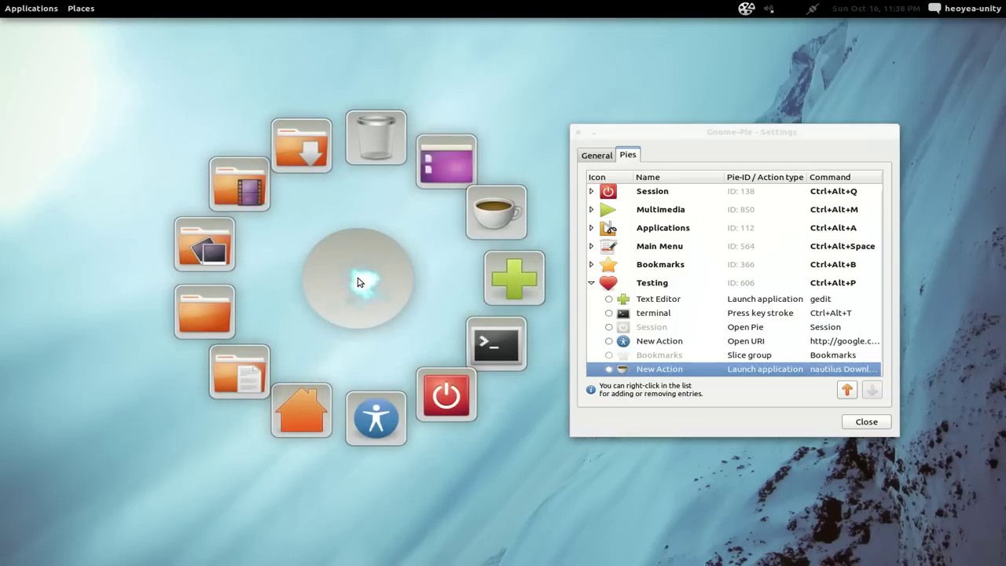
pyautogui.click(494, 217)
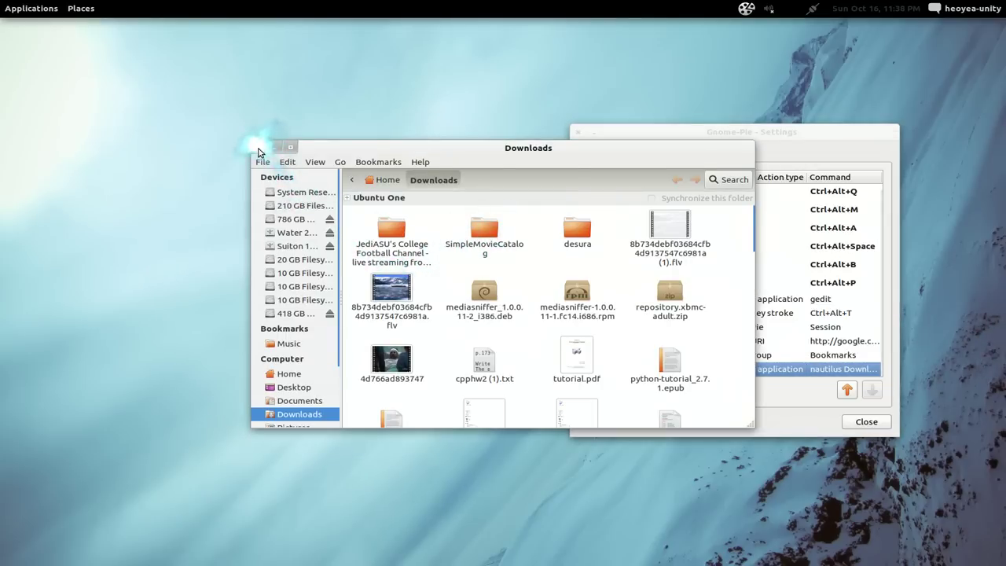
pyautogui.click(258, 147)
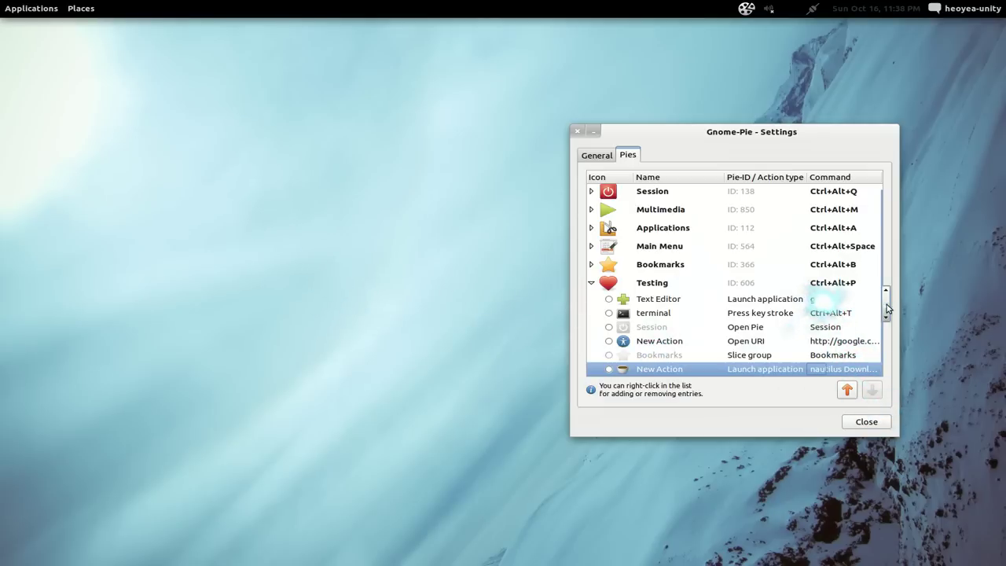
# - Collapse the Testing pie's slice list
pyautogui.click(593, 287)
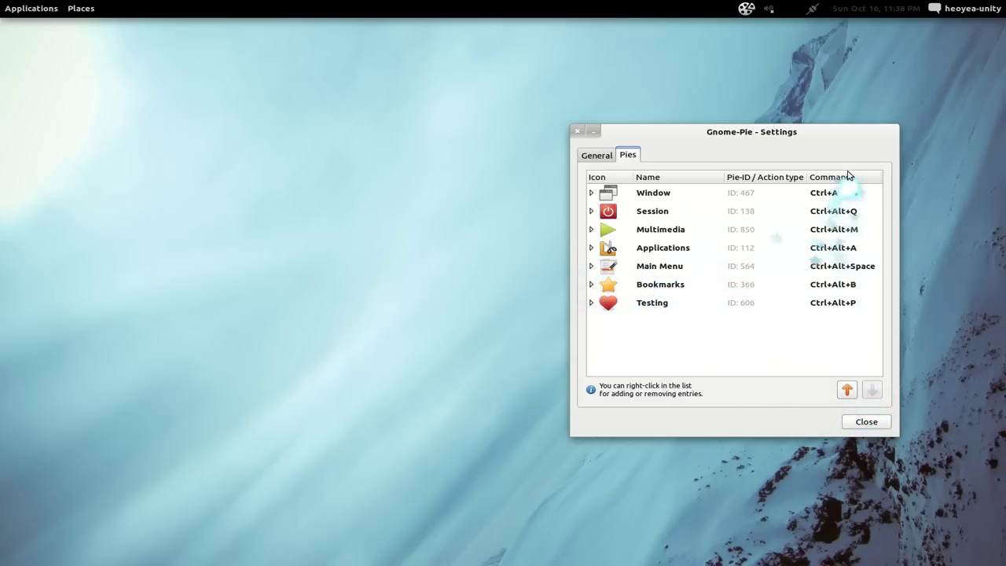